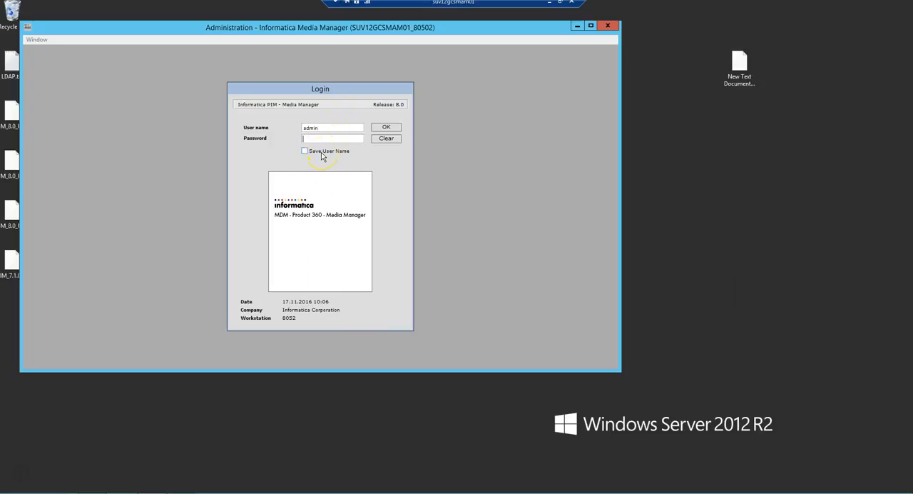
Log in to the administration module as admin by entering the account password
text(a)
key(Return)
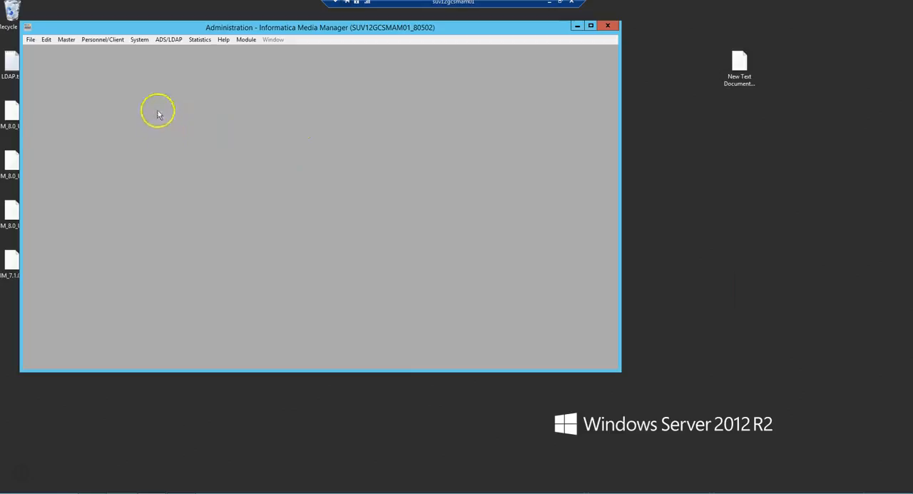
Activate LDAP login in the system parameters, save the change, and decline the system analysis
click(139, 39)
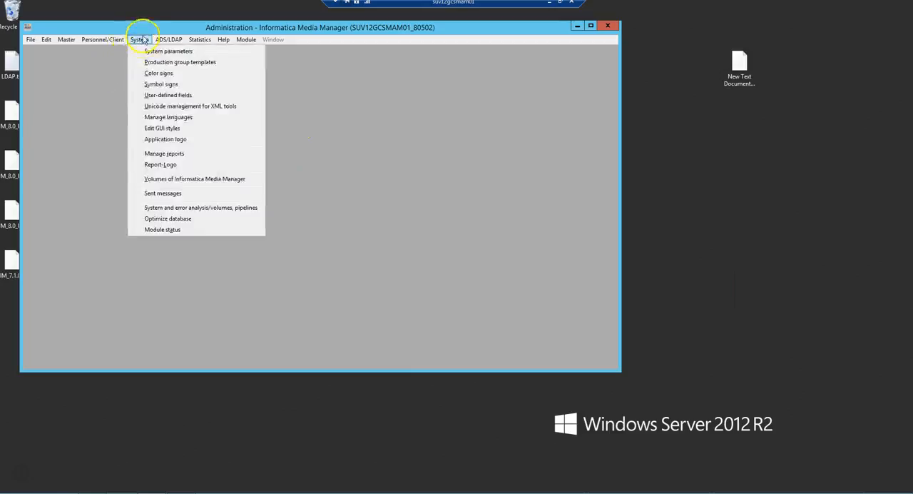
click(158, 52)
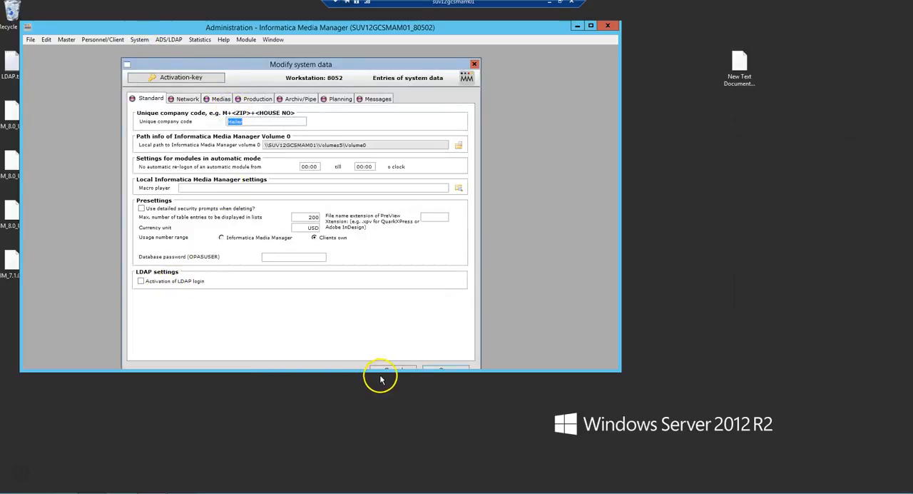
drag(378, 369, 379, 417)
click(146, 284)
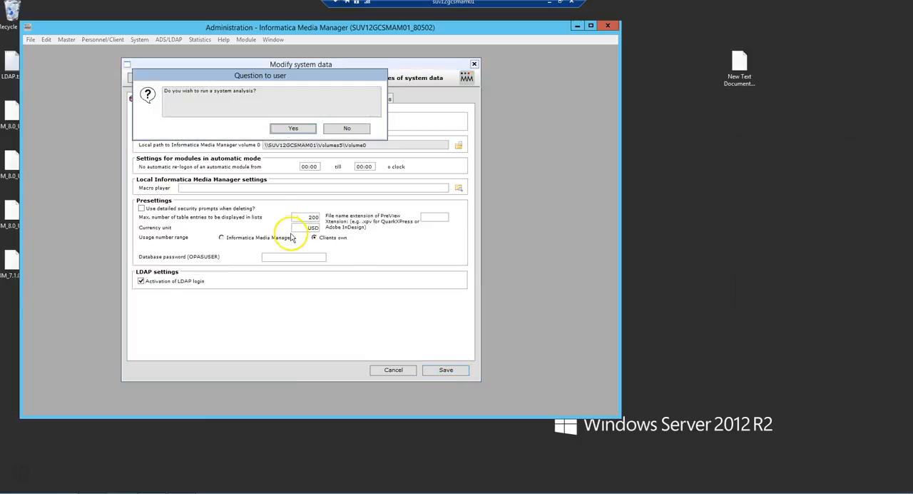
click(346, 129)
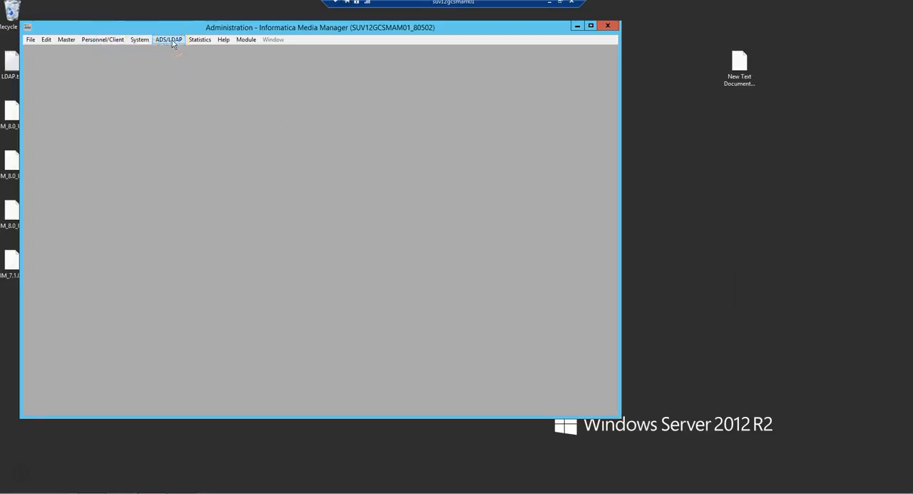
Create a new ADS/LDAP server entry with the designation Informatica
click(172, 42)
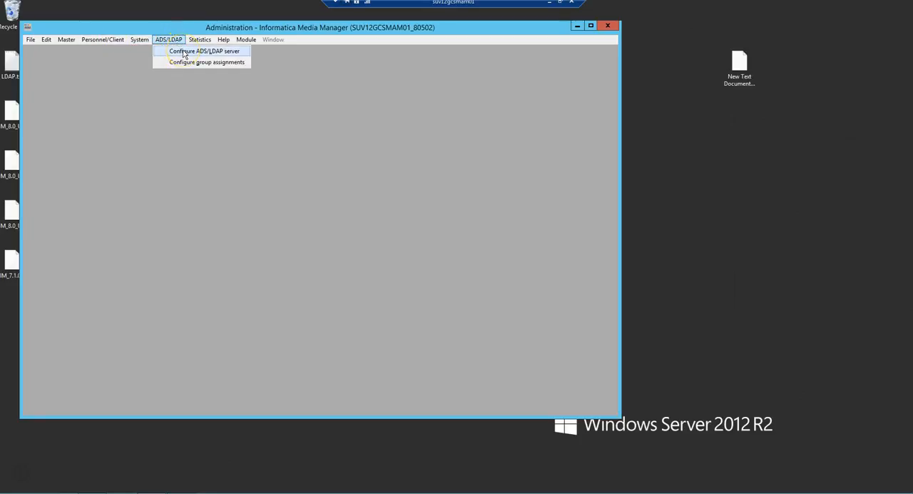
click(185, 52)
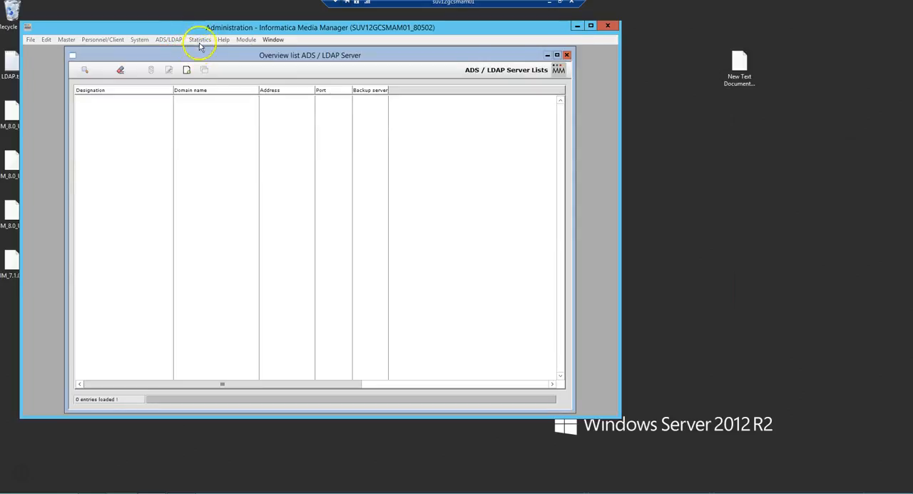
click(84, 72)
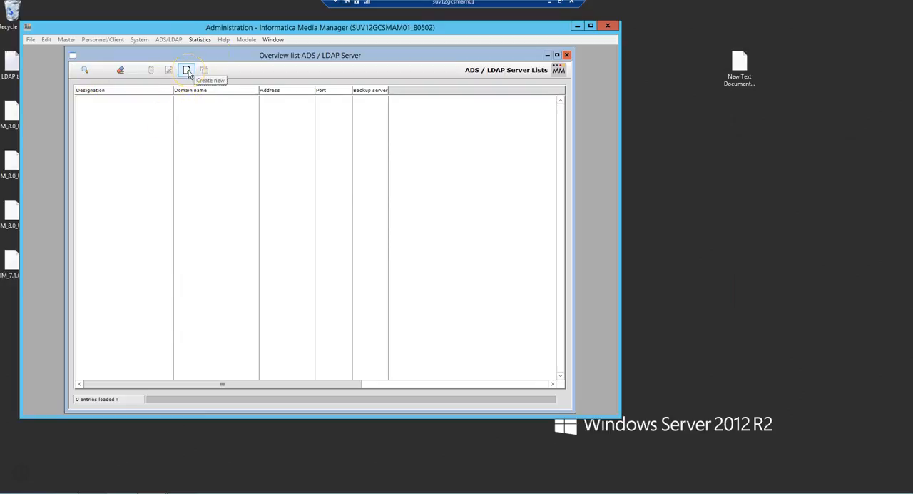
click(187, 70)
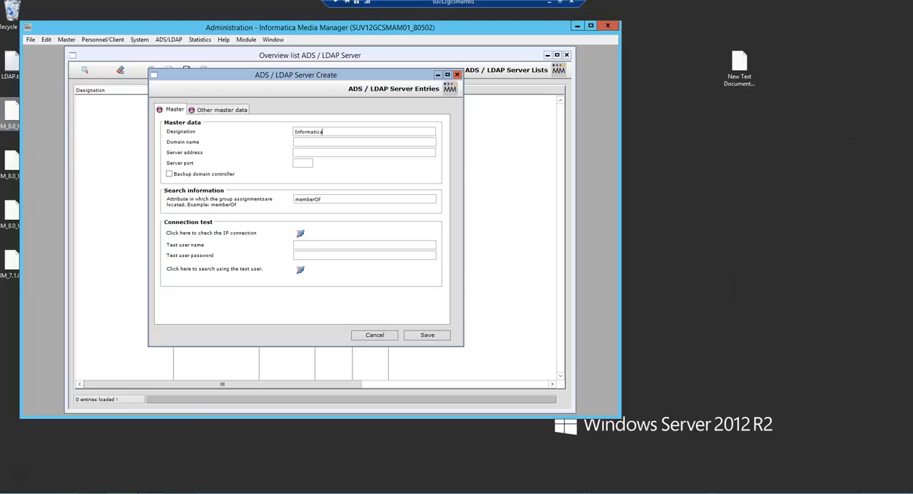
Open LDAP.txt from the desktop and copy Informatica.com into the server entry's domain name
double_click(9, 66)
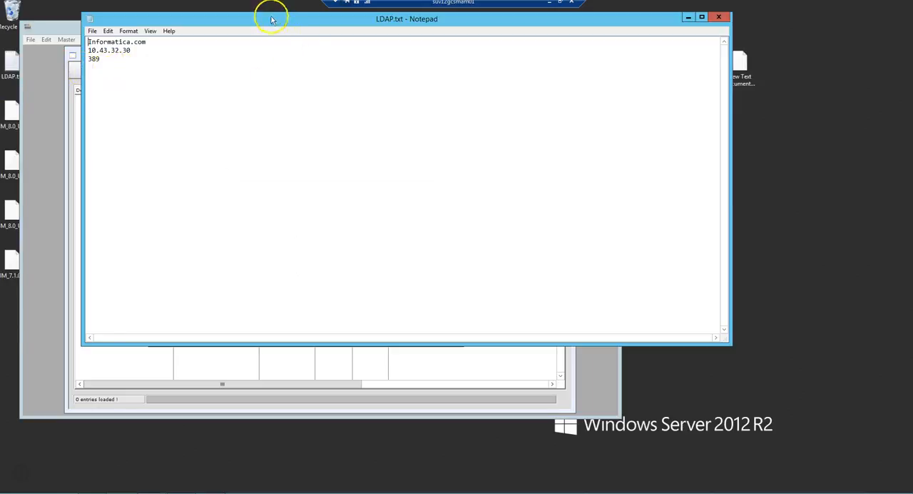
drag(265, 17, 458, 214)
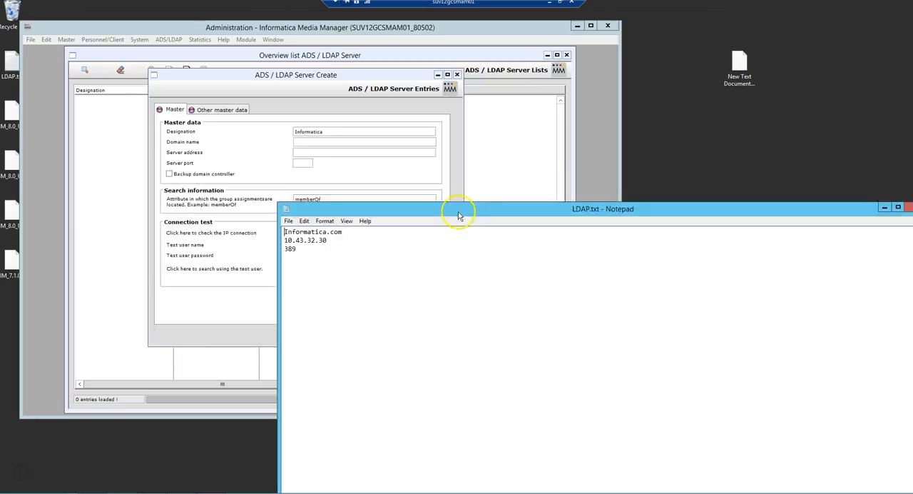
drag(343, 232, 284, 232)
key(ctrl+c)
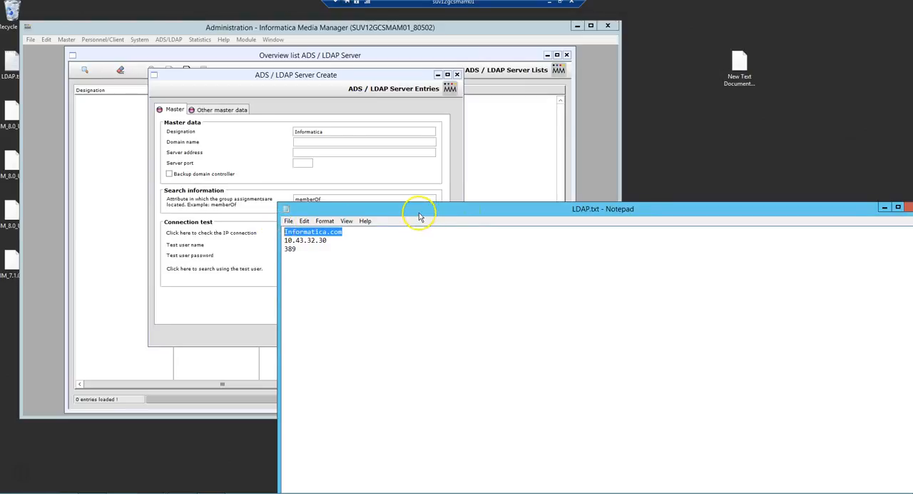
click(305, 141)
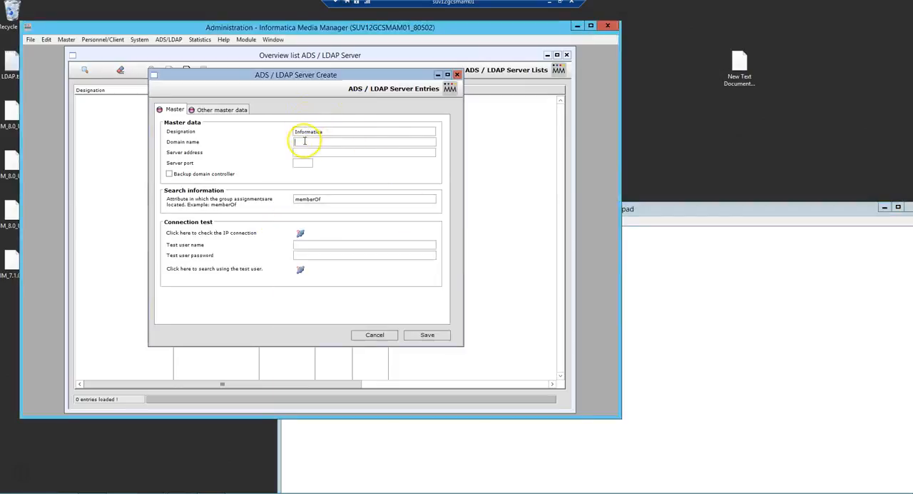
key(ctrl+v)
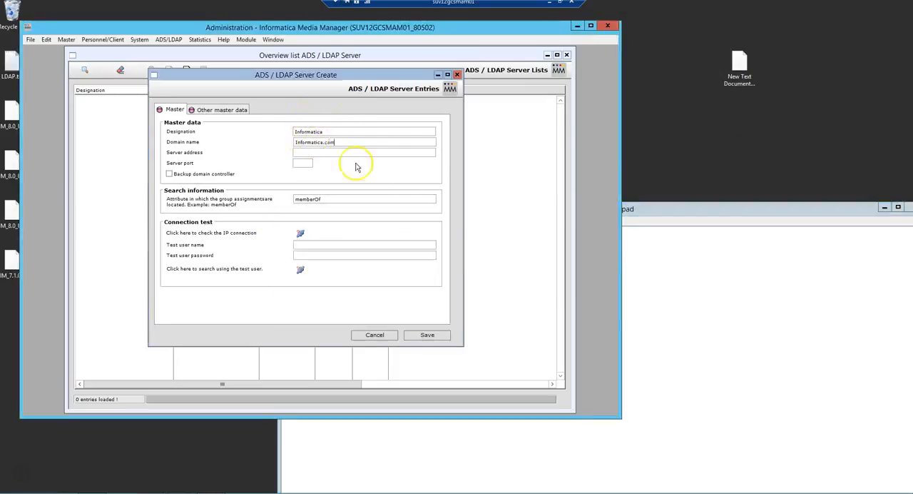
Copy the server address 10.43.32.30 and server port 389 from LDAP.txt into the server entry
click(713, 336)
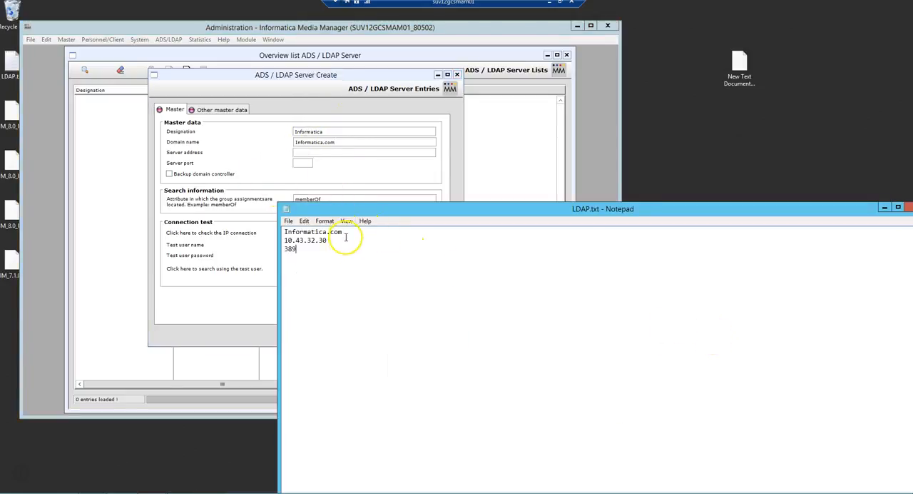
drag(328, 240, 283, 241)
key(ctrl+c)
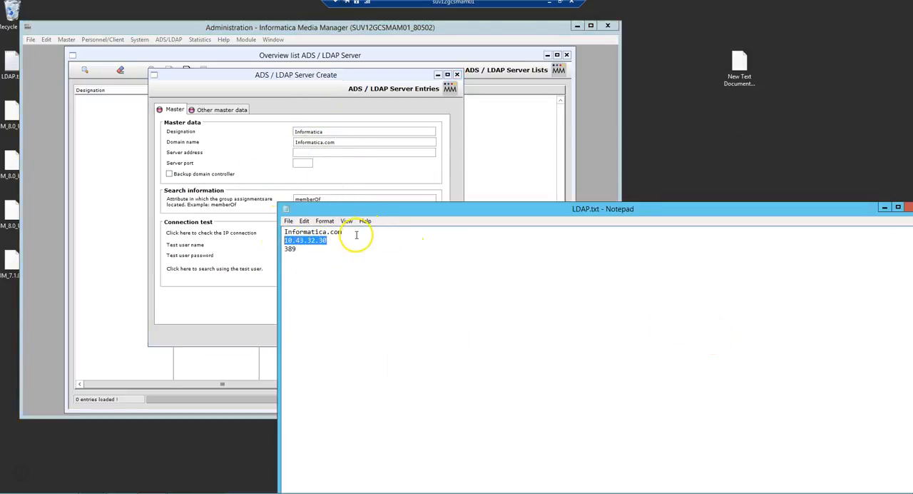
click(324, 155)
key(ctrl+v)
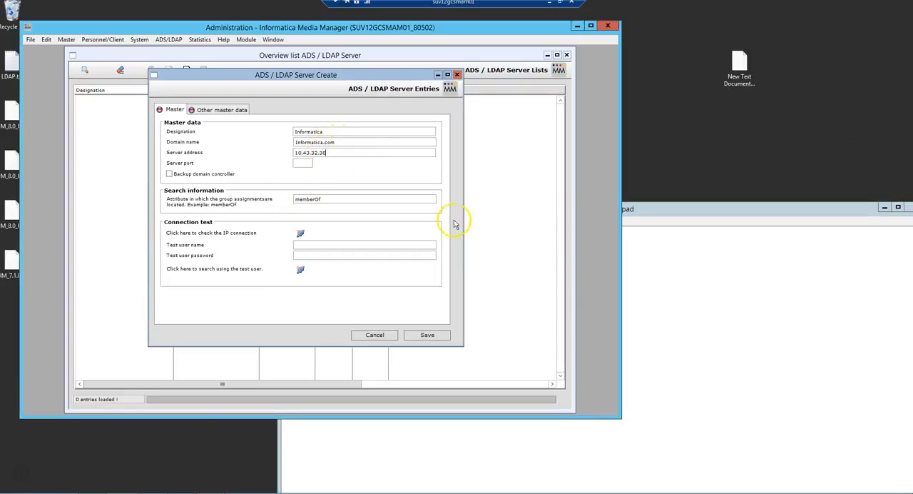
click(653, 304)
double_click(291, 249)
key(ctrl+c)
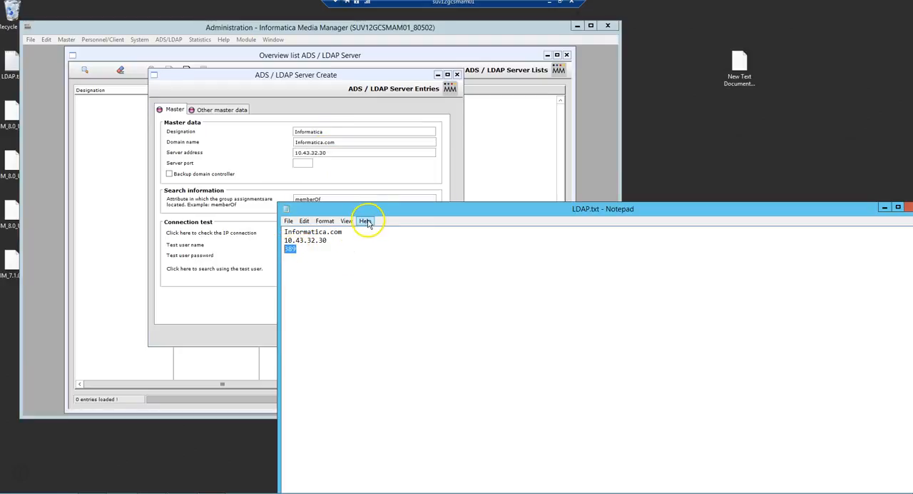
click(301, 163)
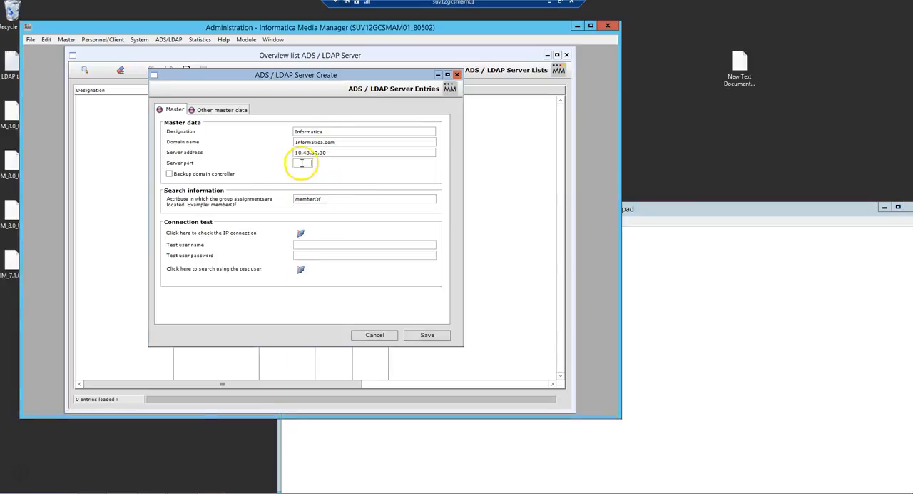
key(ctrl+v)
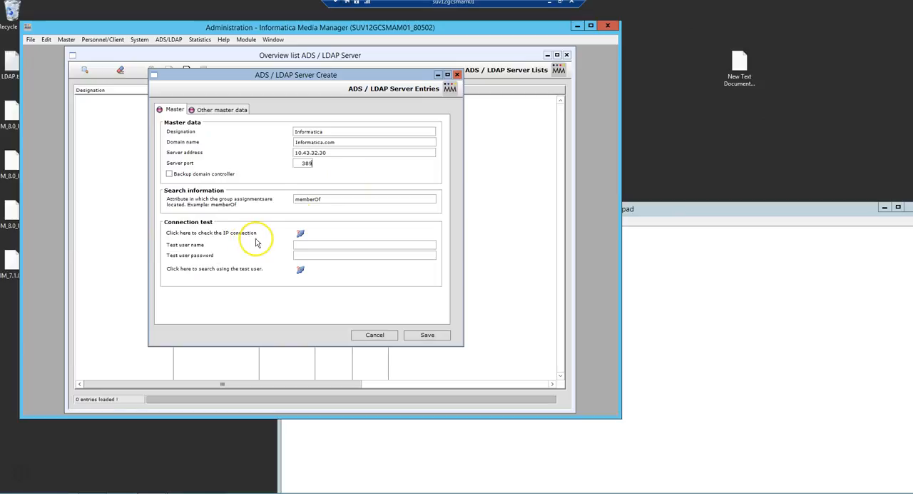
Check the server's IP connection and run a directory search using the test user's name and password
click(301, 236)
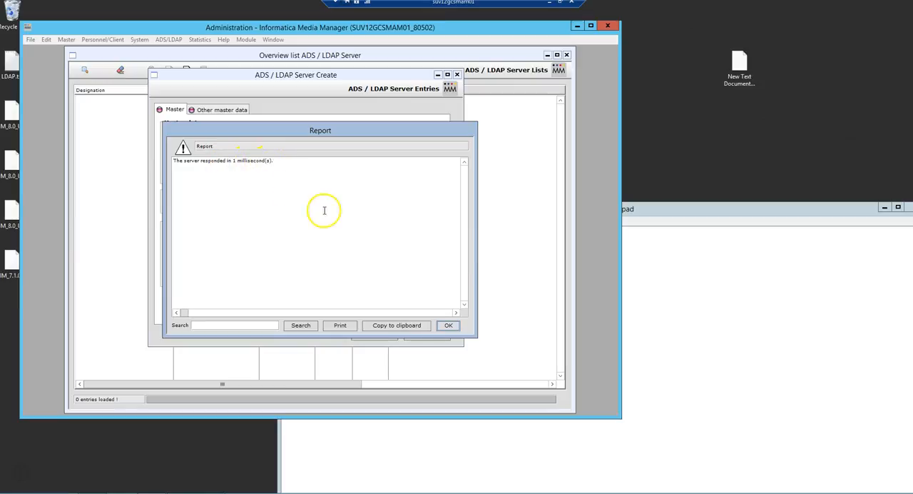
click(447, 326)
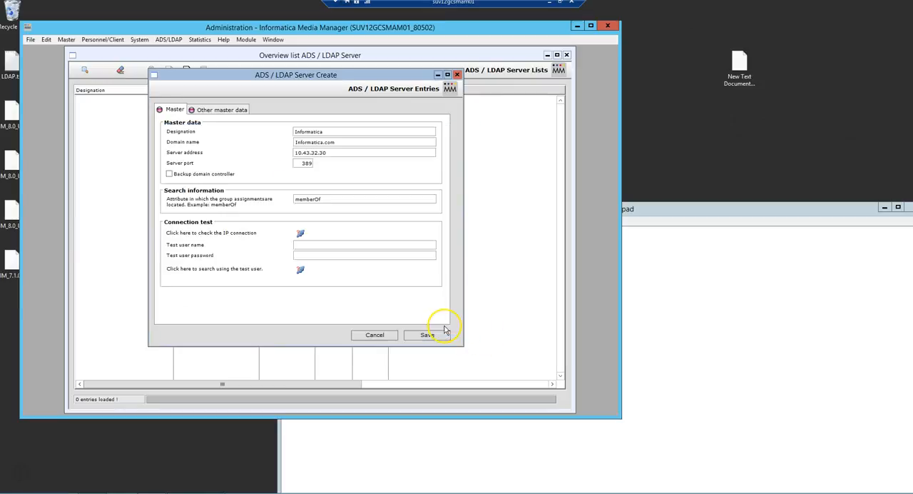
click(321, 246)
click(321, 256)
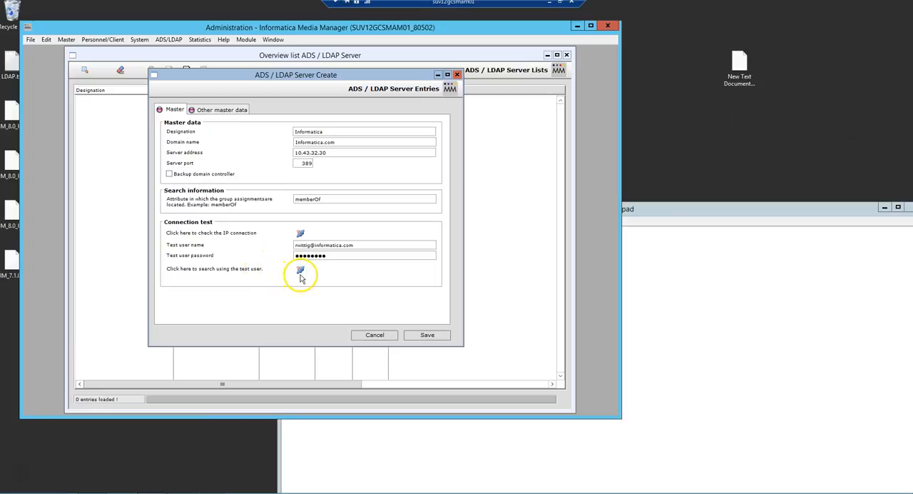
click(300, 271)
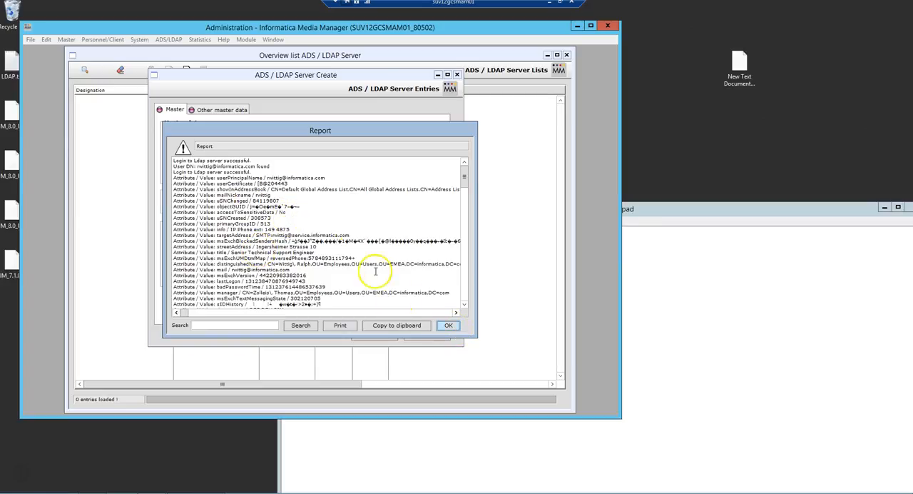
drag(466, 176, 486, 329)
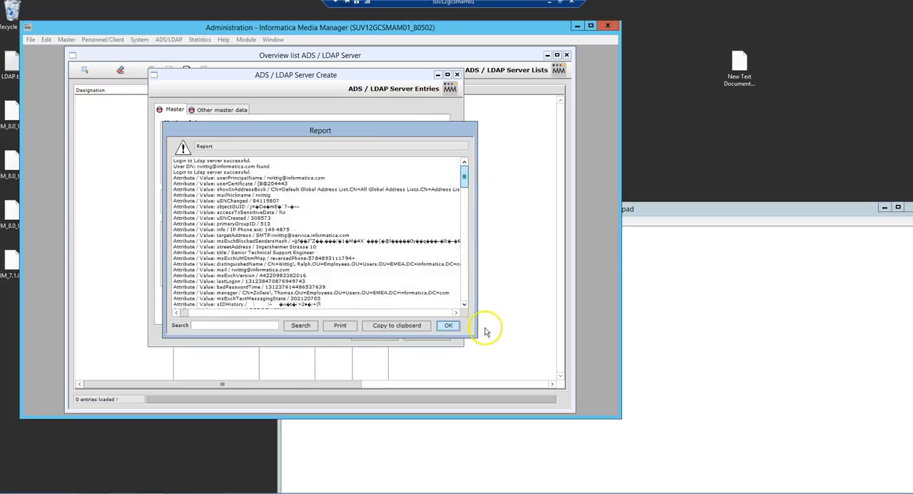
click(448, 325)
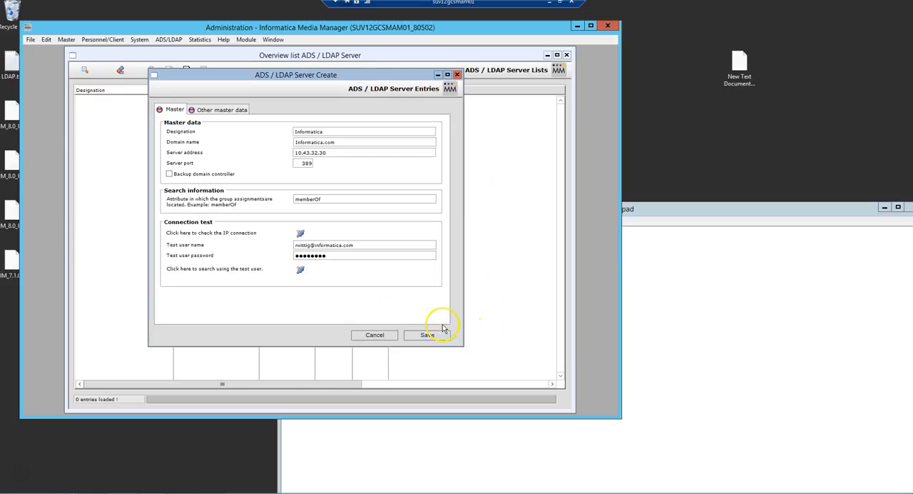
Assign the HPM_Interface2012 client as the customer for newly created users and save the server entry
click(219, 111)
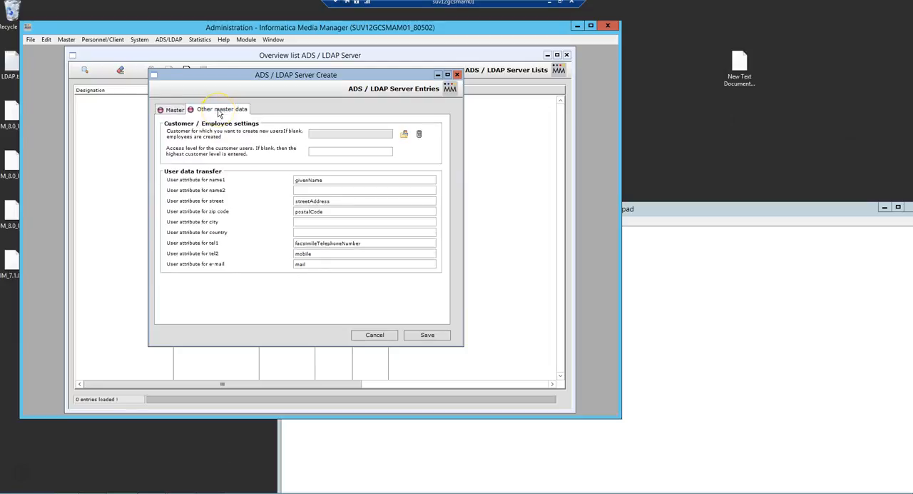
click(404, 135)
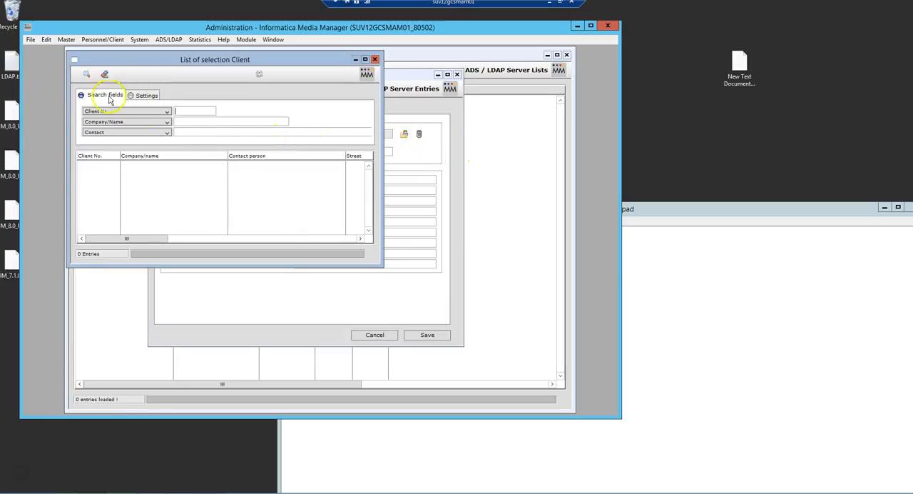
click(86, 74)
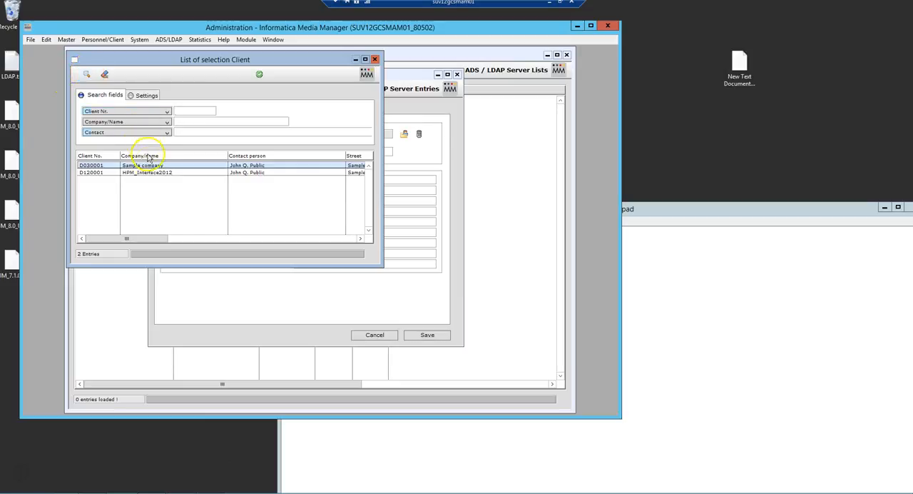
double_click(150, 172)
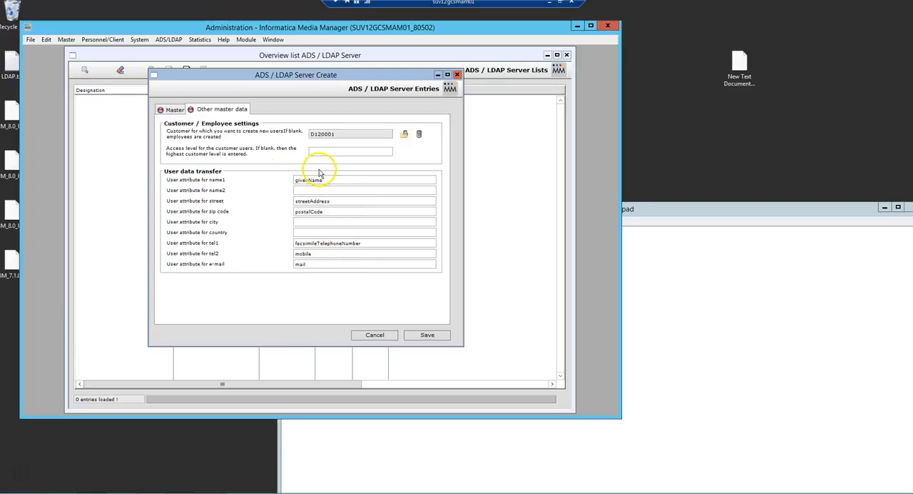
click(171, 111)
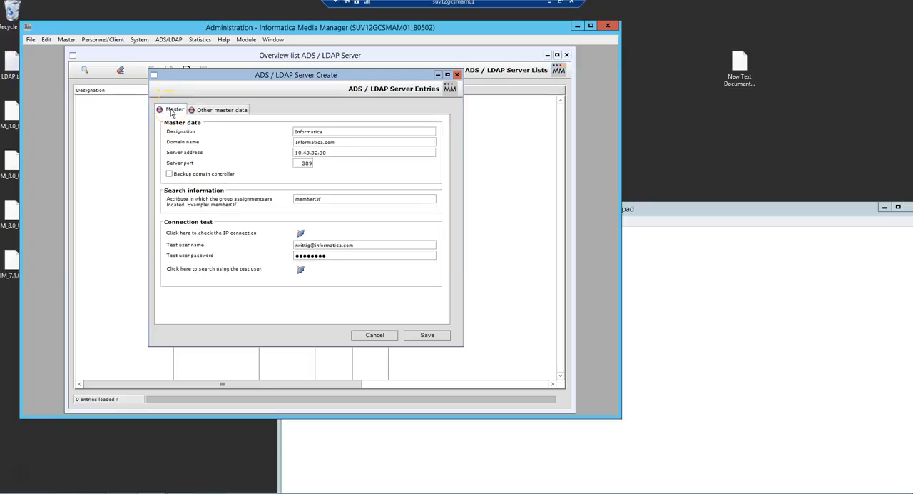
click(432, 335)
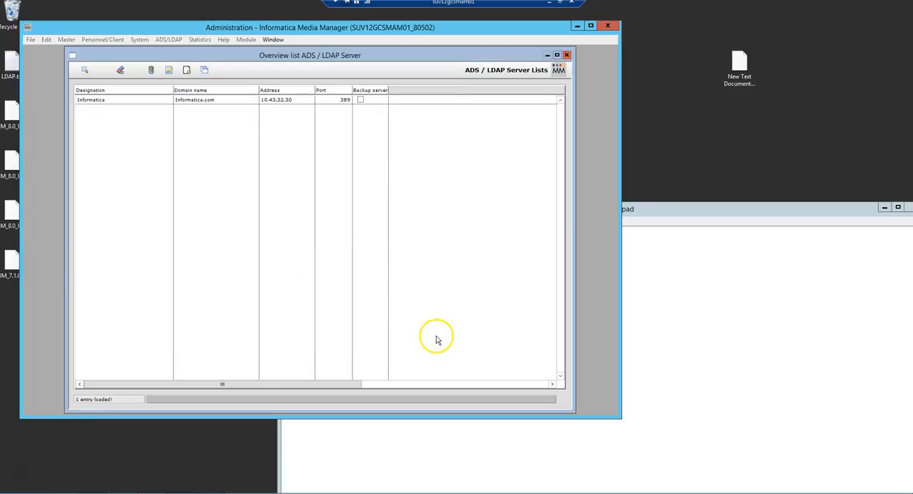
Open the saved Informatica server entry for modification from the ADS/LDAP server list
click(143, 101)
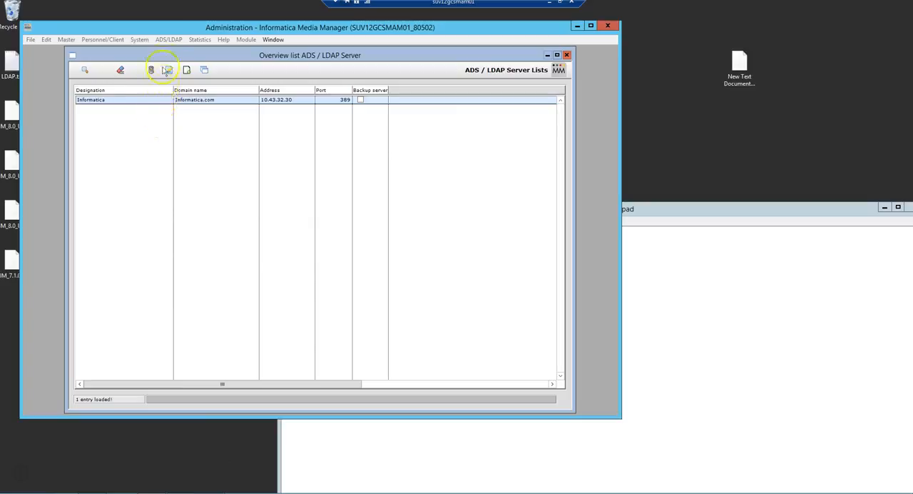
click(170, 40)
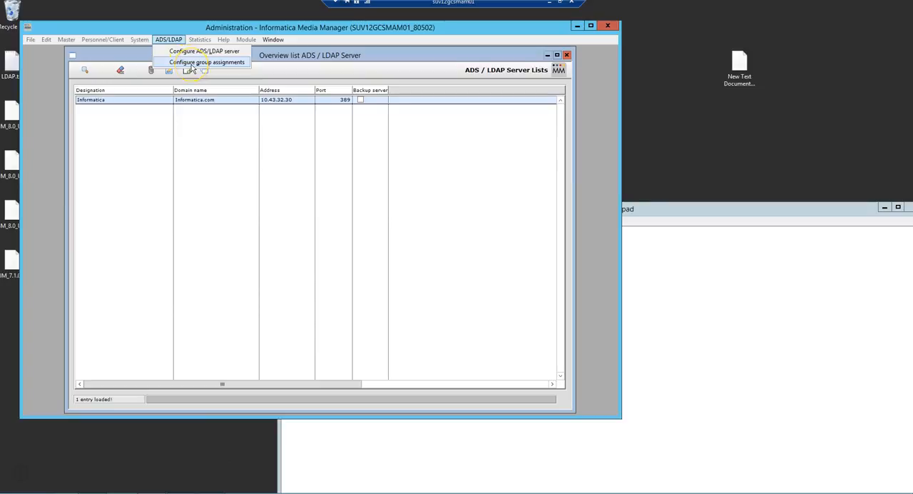
click(135, 104)
double_click(135, 102)
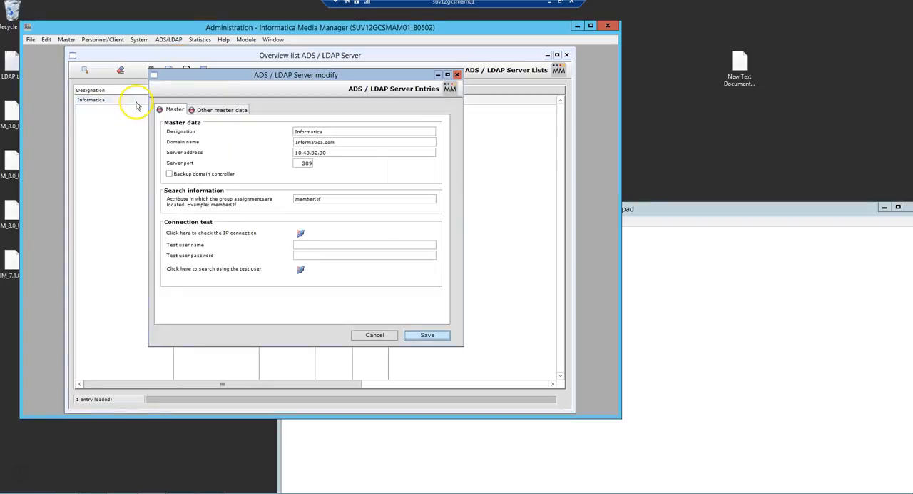
Enter the test user's name and password in the server entry's connection test and run the test user search
click(331, 246)
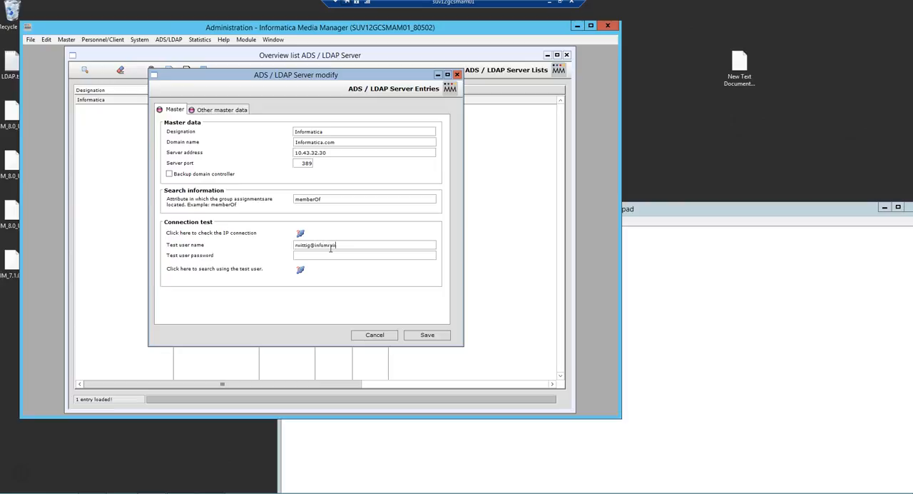
click(630, 314)
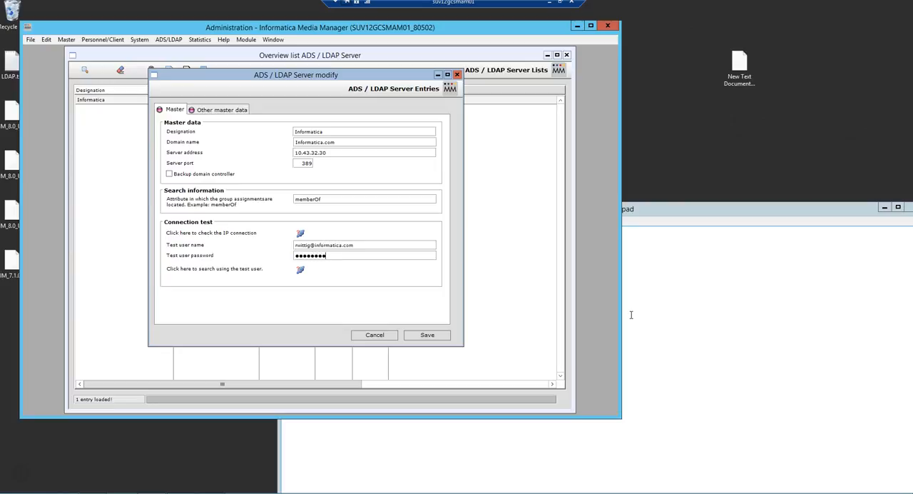
click(301, 274)
Copy the INFA Employees group's distinguished name (group 69) from the report, and close the server entry without saving
drag(464, 177, 465, 294)
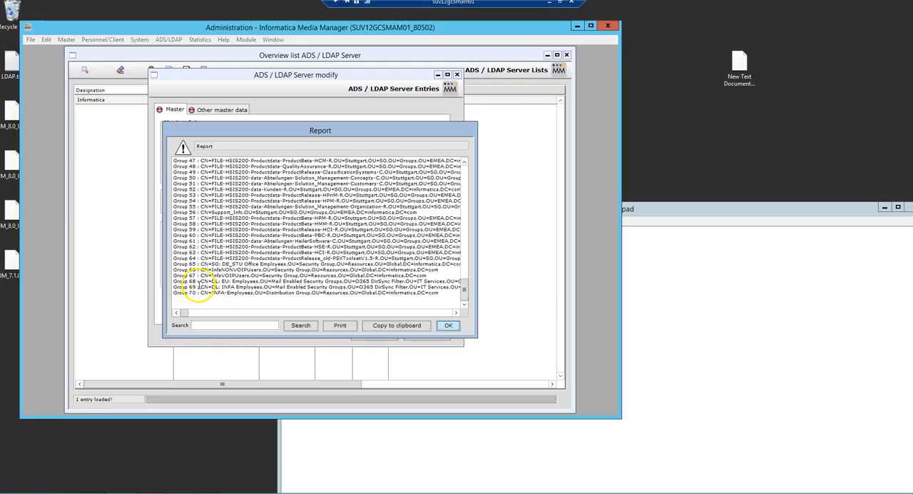
drag(200, 287, 492, 284)
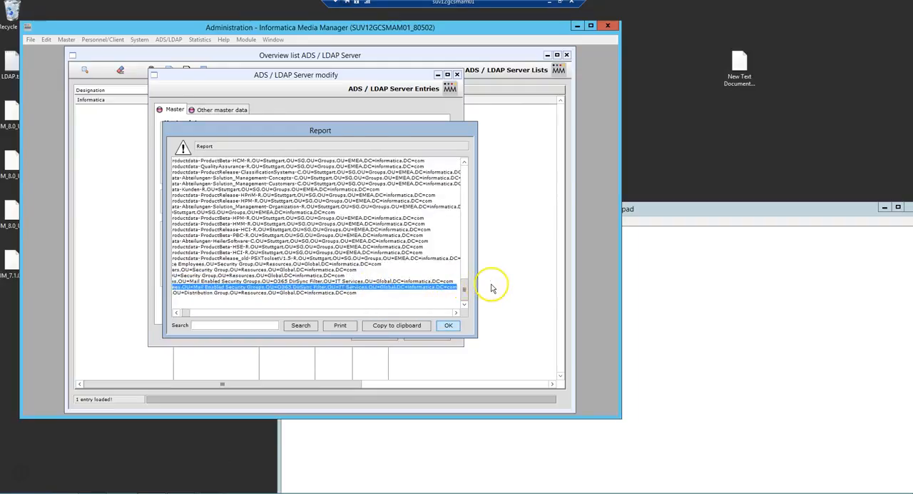
right_click(423, 287)
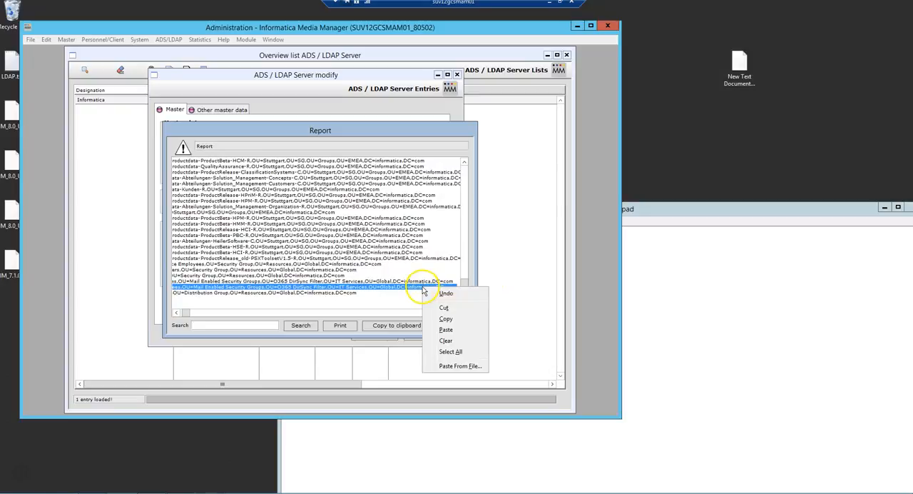
click(448, 319)
click(448, 325)
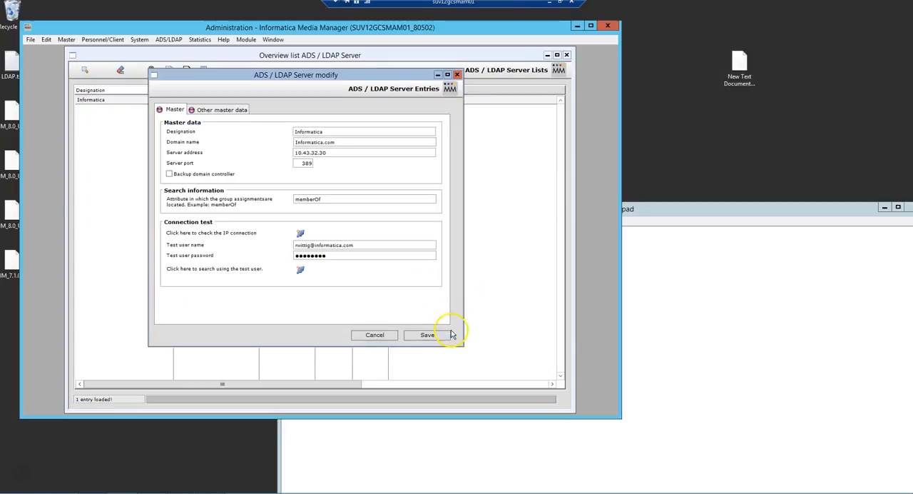
click(457, 74)
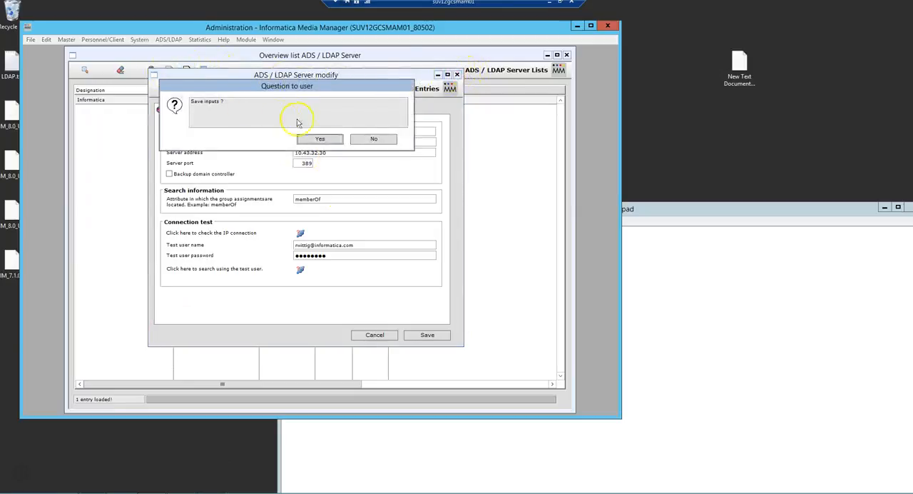
click(378, 138)
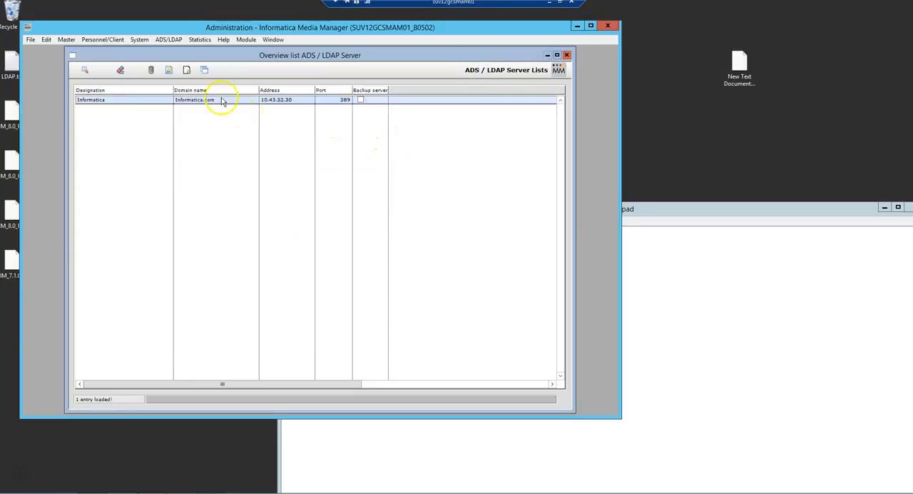
Create and save an LDAP group assignment linking the copied INFA Employees group to the root Media Manager group, and close both overview lists
click(168, 39)
click(177, 62)
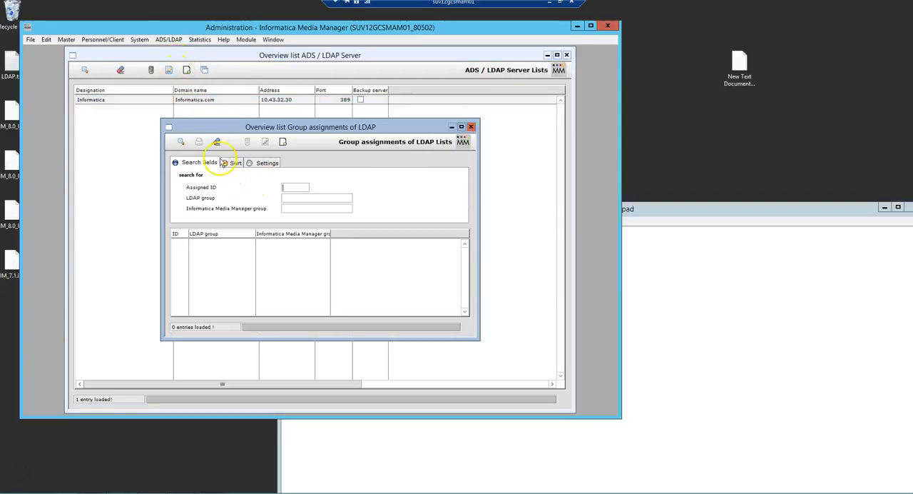
click(282, 142)
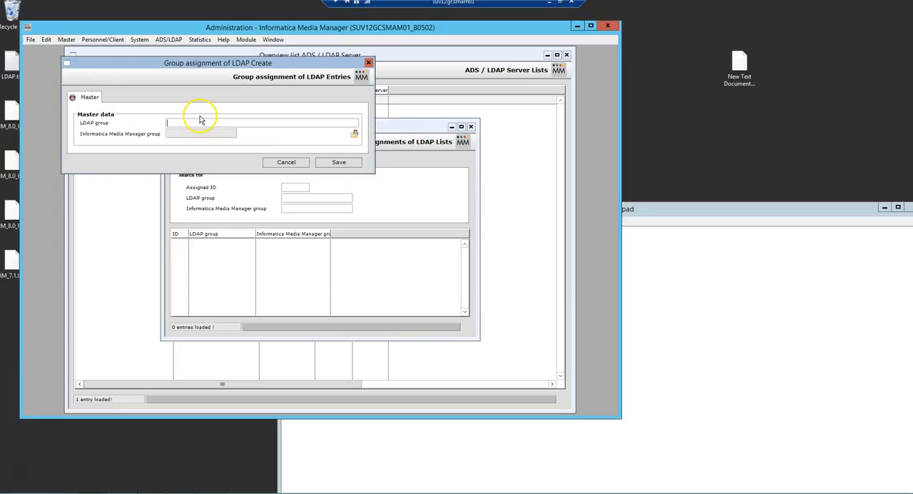
key(ctrl+v)
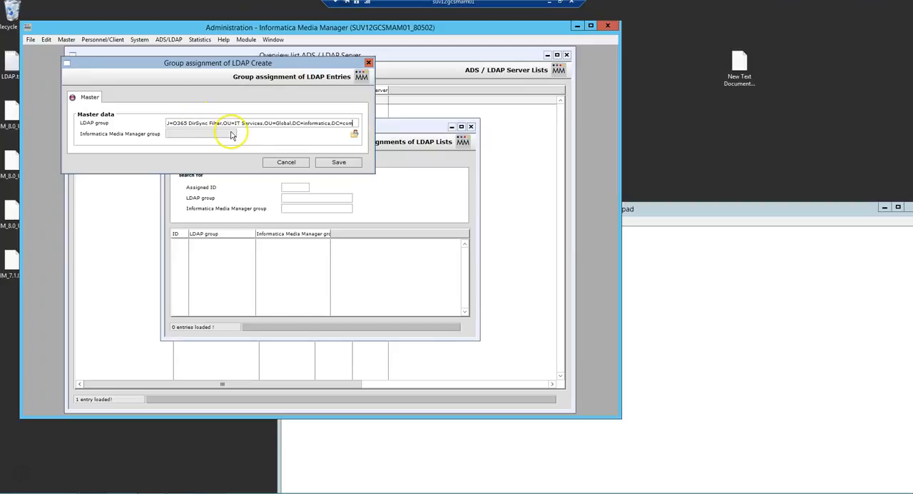
click(356, 137)
click(87, 83)
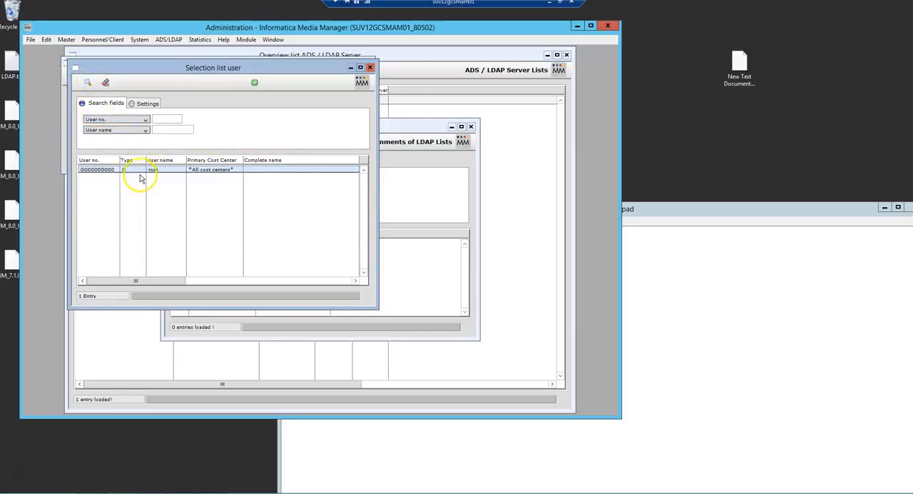
double_click(140, 172)
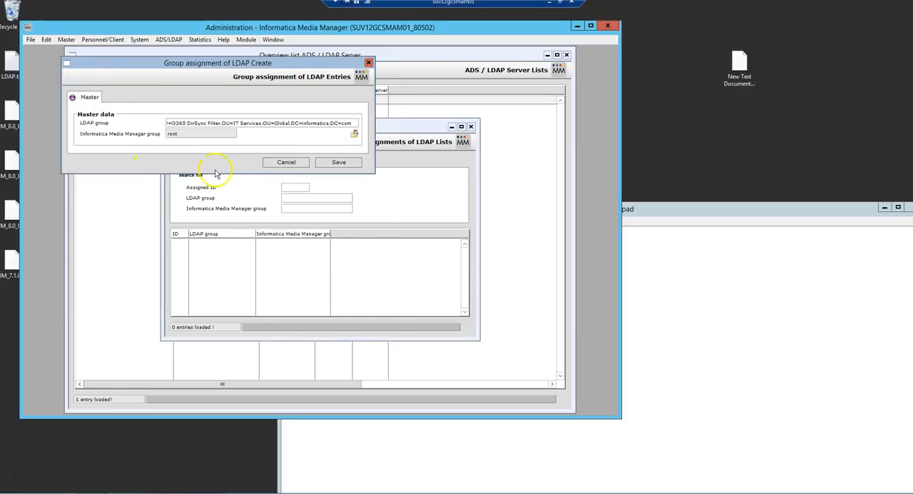
click(337, 162)
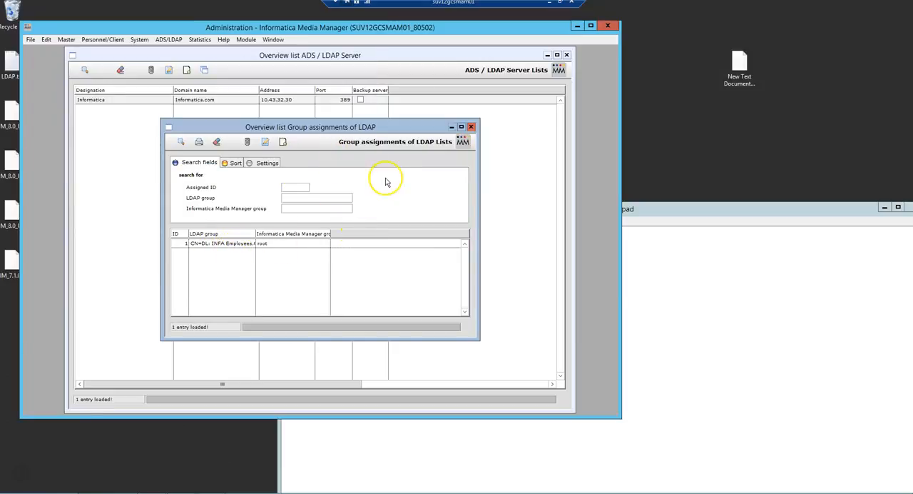
click(471, 127)
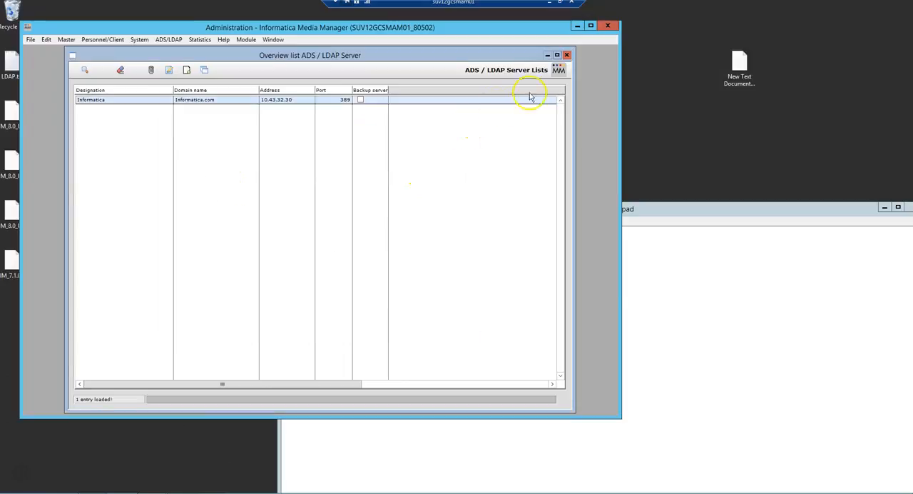
click(566, 55)
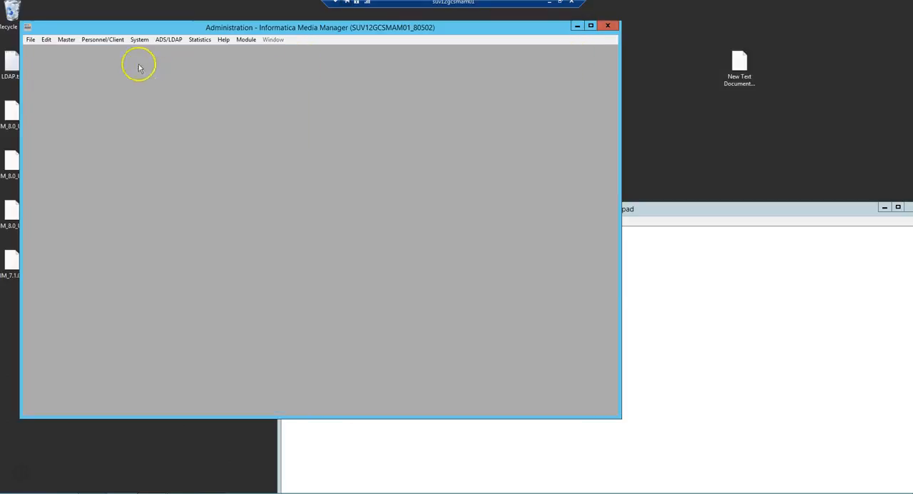
List all existing users in the user overview, check their domain and principal name columns, and close the overview
click(102, 40)
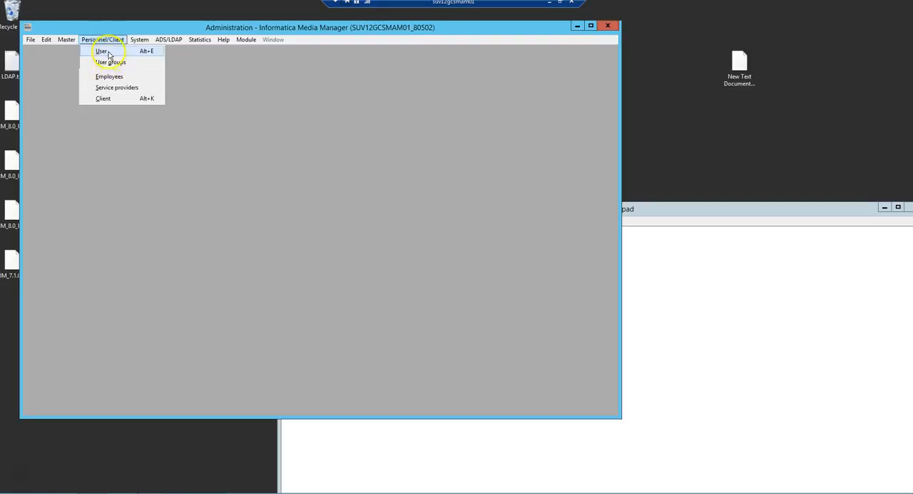
click(104, 51)
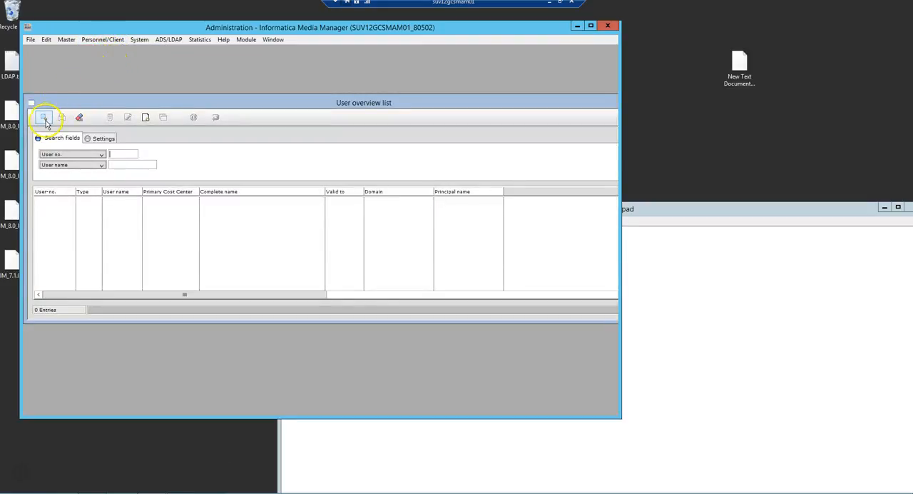
click(43, 117)
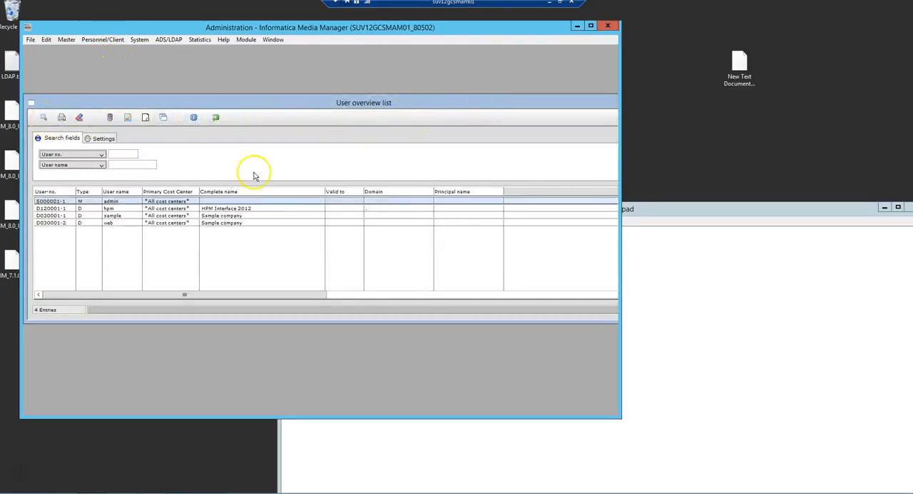
drag(555, 103, 456, 105)
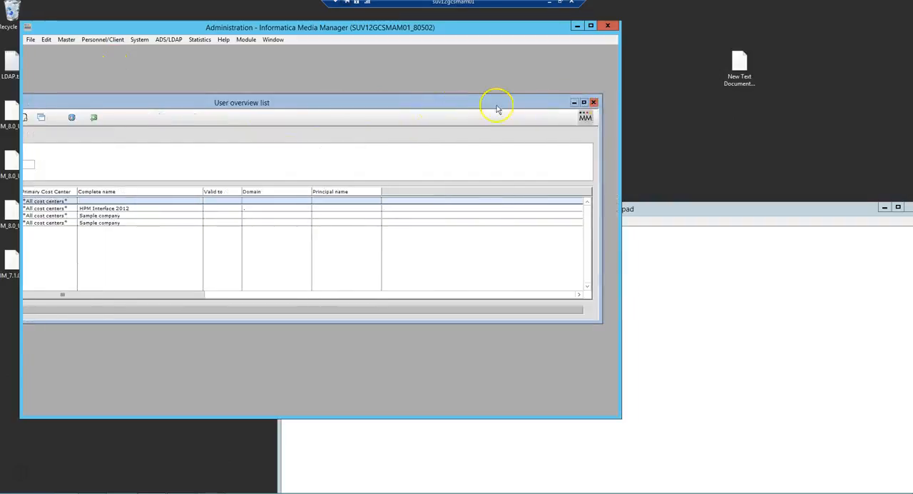
click(596, 100)
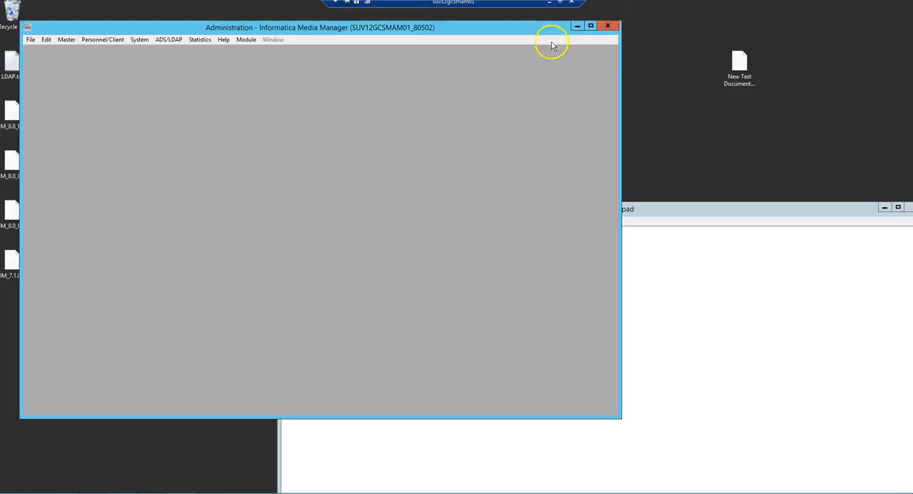
Close the Administration module and browse in File Explorer to PIM8_0_5_02 > Informatica Media Manager > overwalt
click(610, 25)
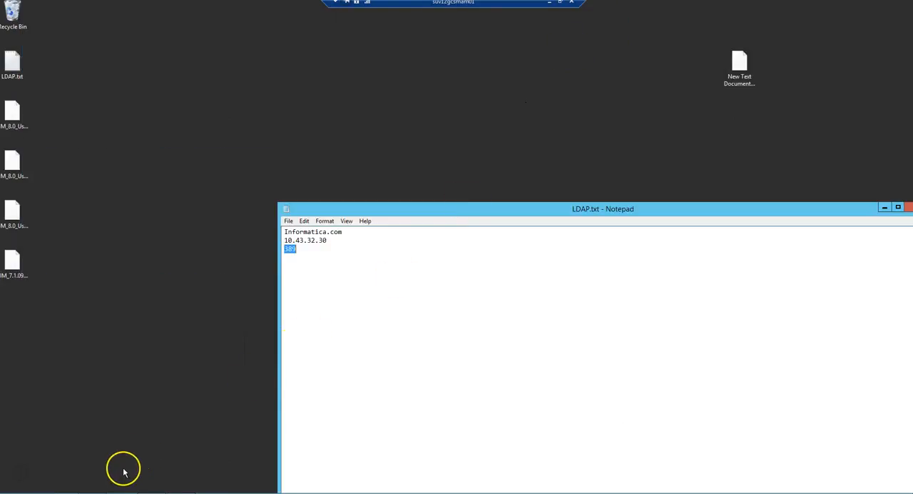
click(126, 493)
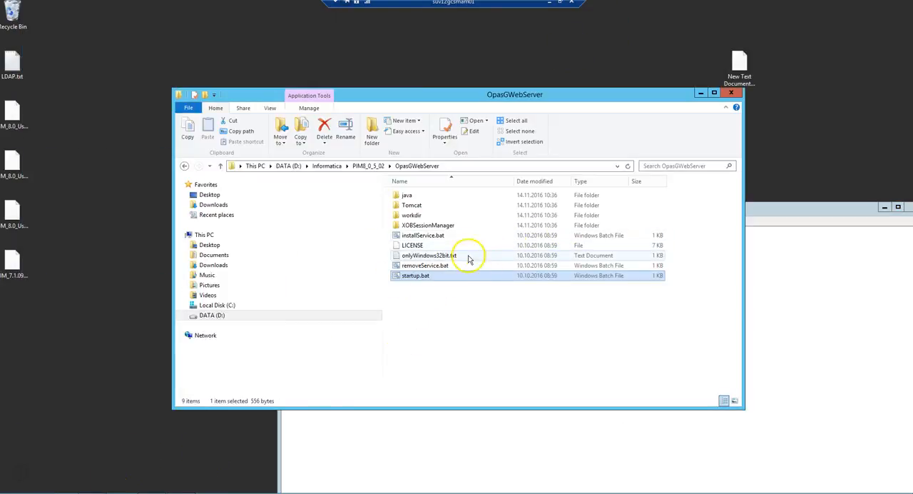
click(372, 166)
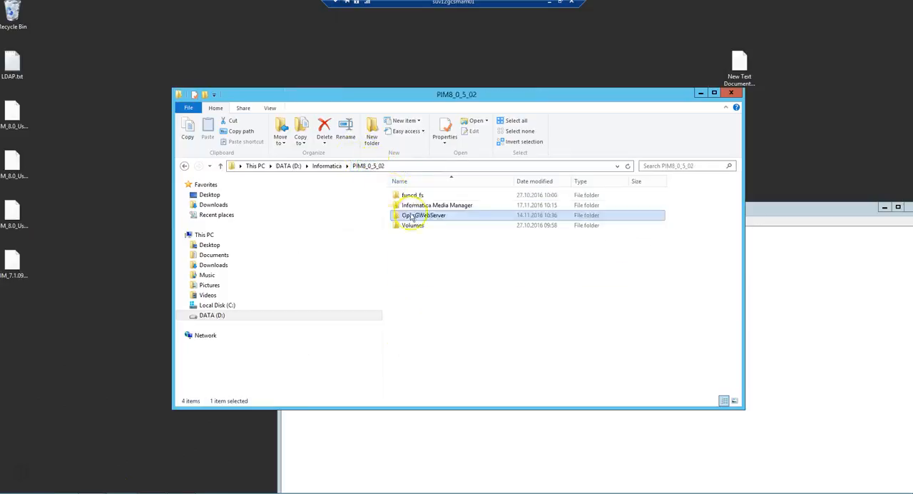
click(443, 207)
double_click(442, 207)
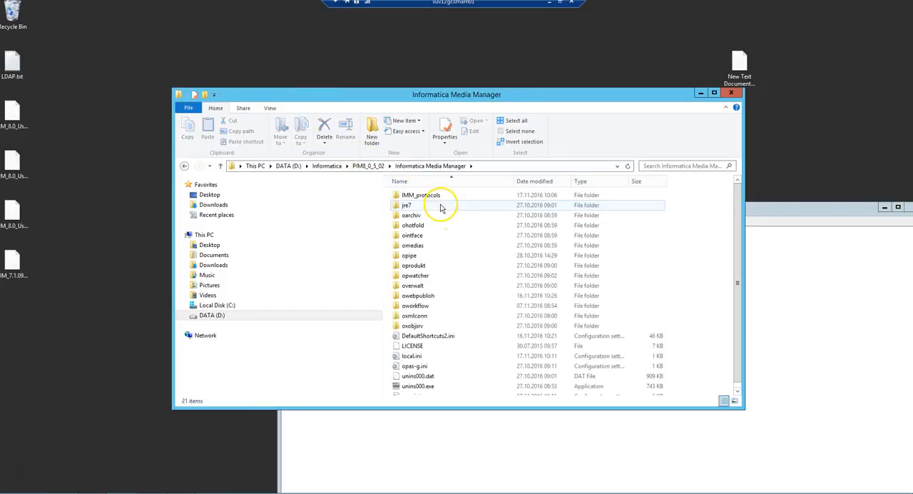
click(421, 287)
double_click(421, 286)
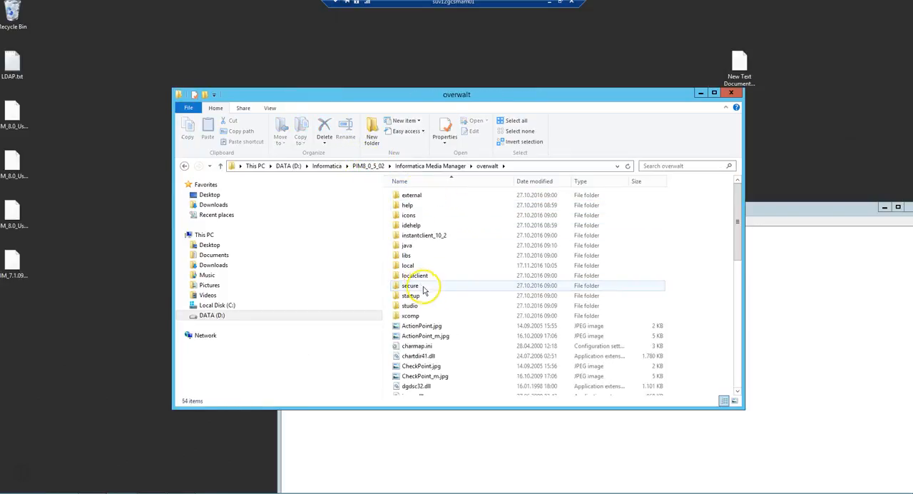
Launch OPAS_vrw.exe from the overwalt folder, allow it to make changes to the computer, and minimise the File Explorer window
scroll(428, 328, down, 10)
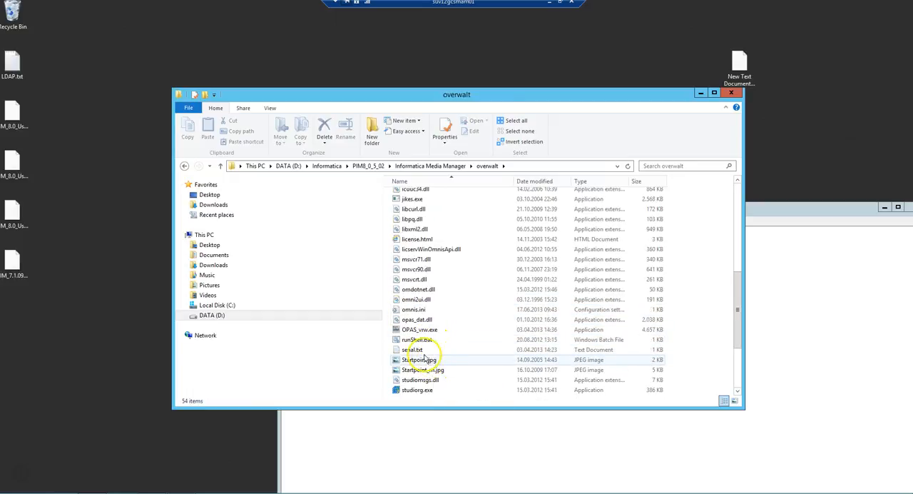
click(423, 332)
double_click(424, 332)
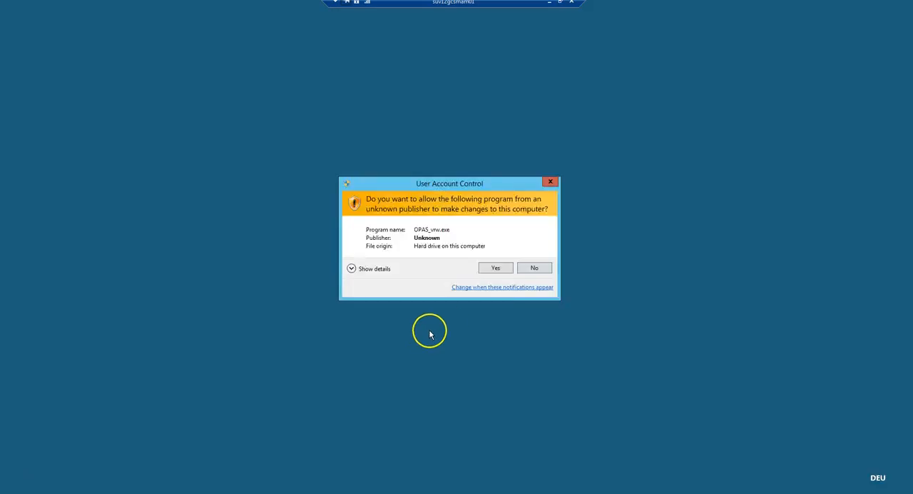
click(497, 269)
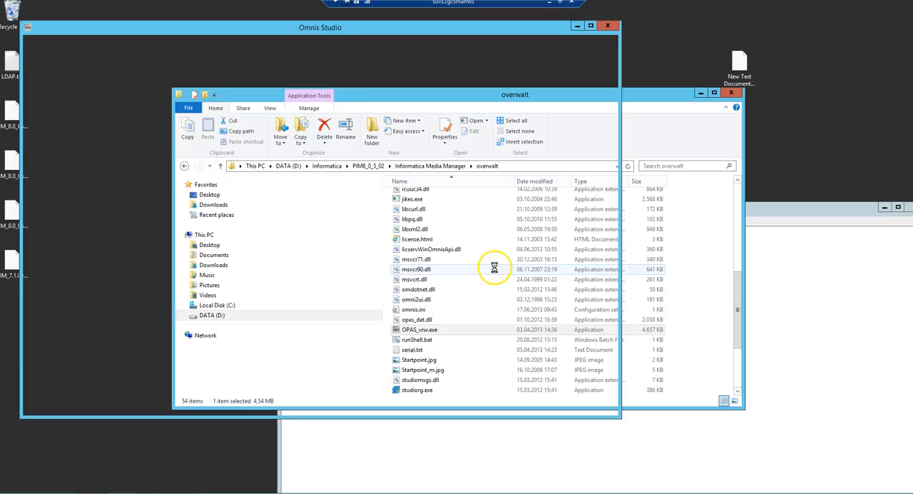
click(700, 94)
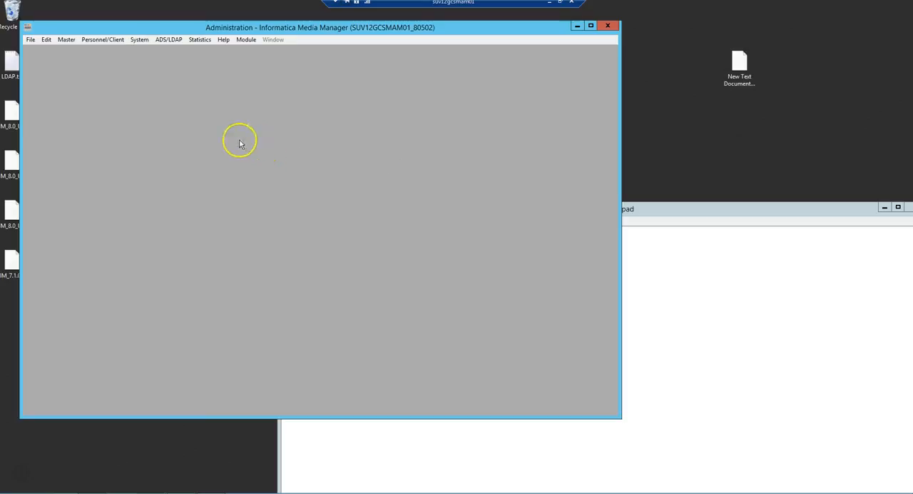
List all users in the user overview again and select the user belonging to the Informatica.com domain
click(95, 40)
click(72, 39)
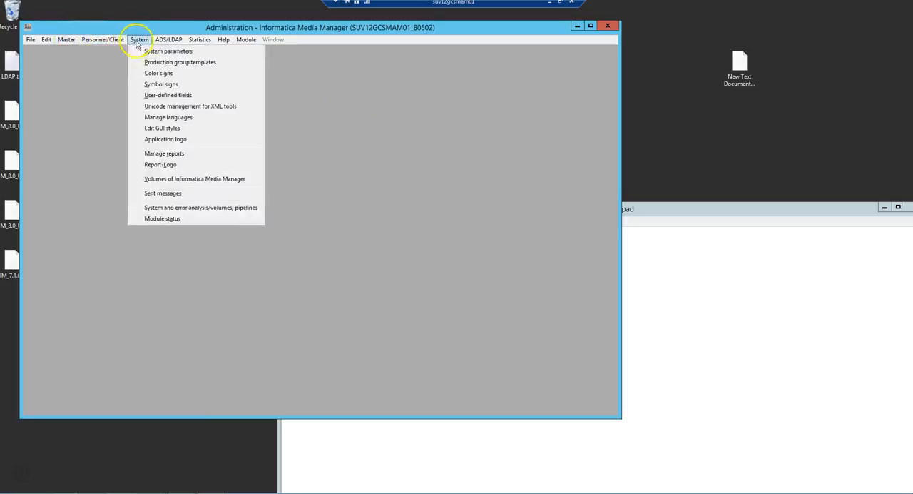
click(109, 52)
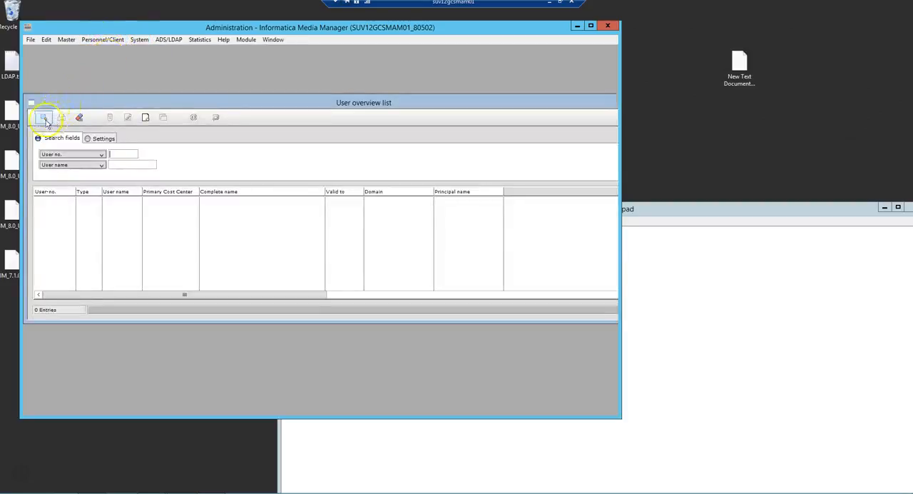
click(43, 117)
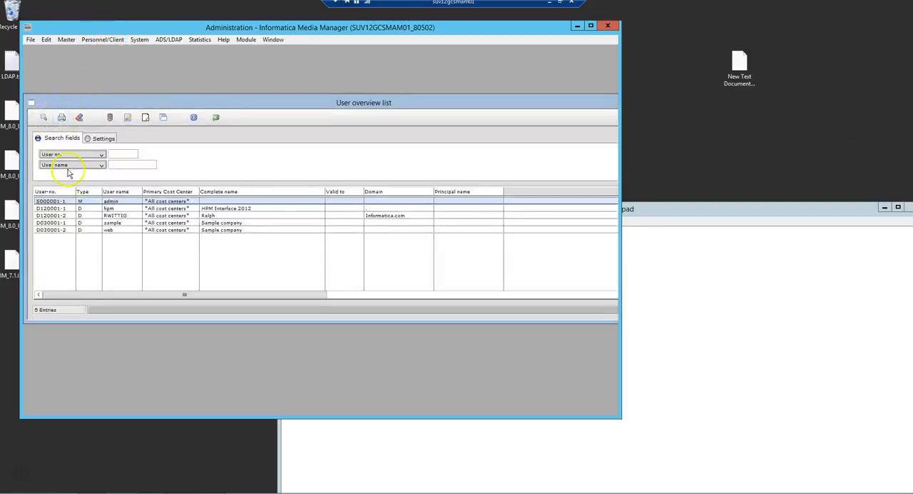
click(129, 215)
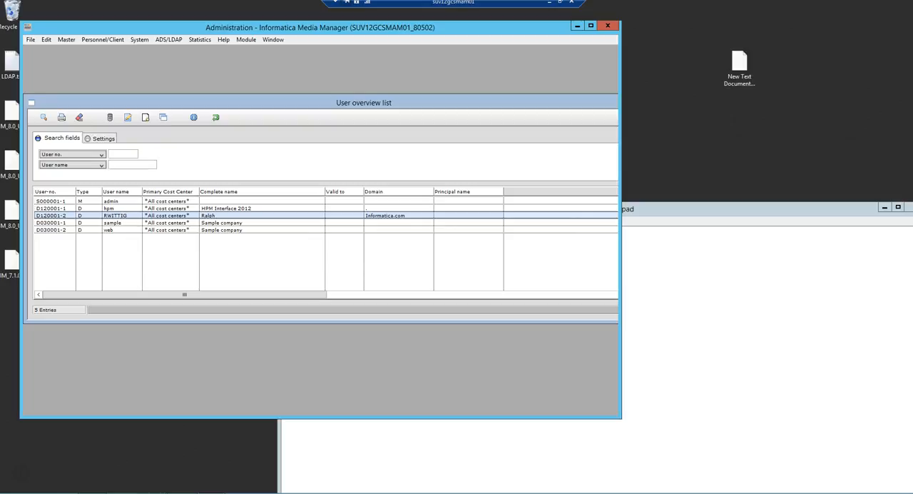
Switch to the Media Manager web login page in Firefox and log in with the LDAP user's full domain user name and account password
drag(1, 18, 402, 63)
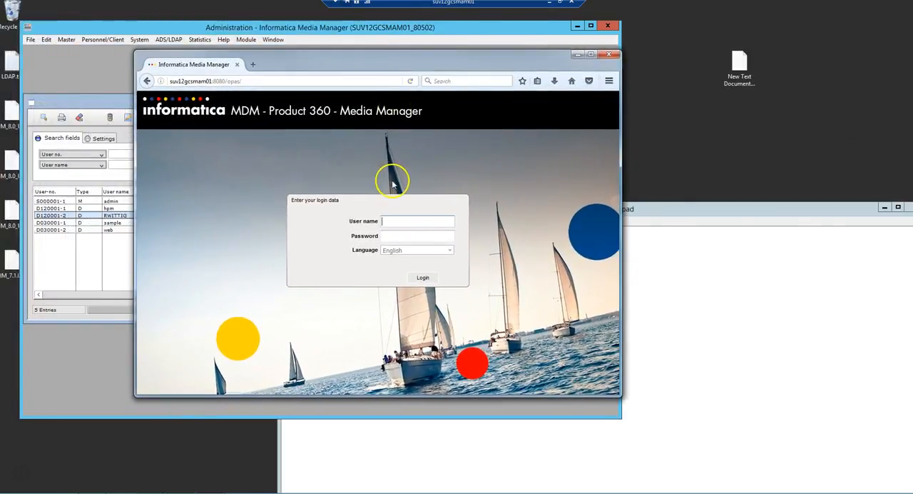
click(400, 221)
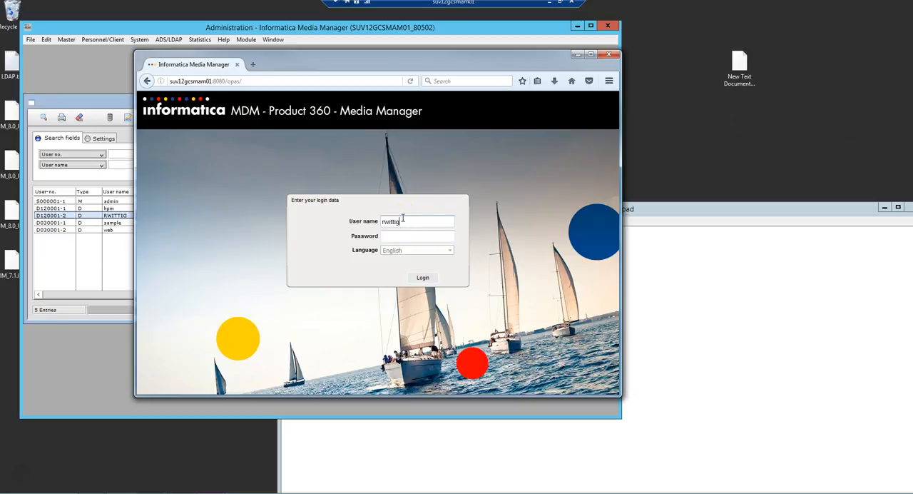
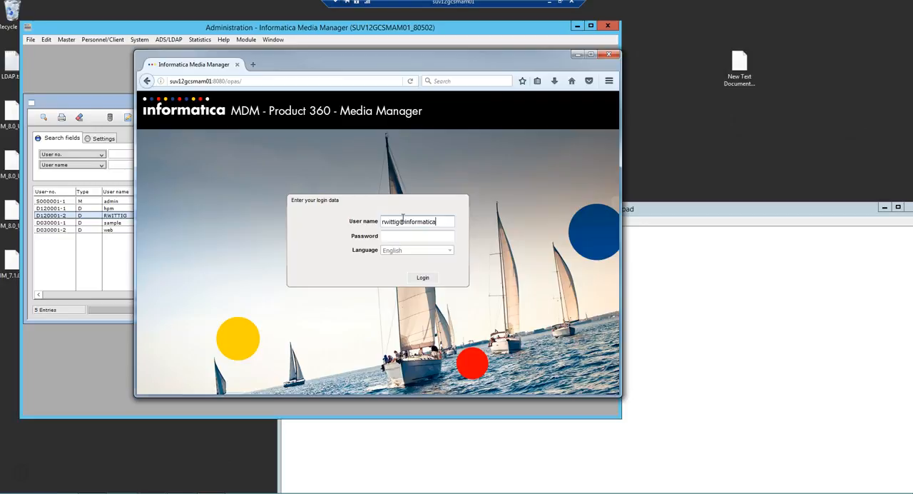
text(•••)
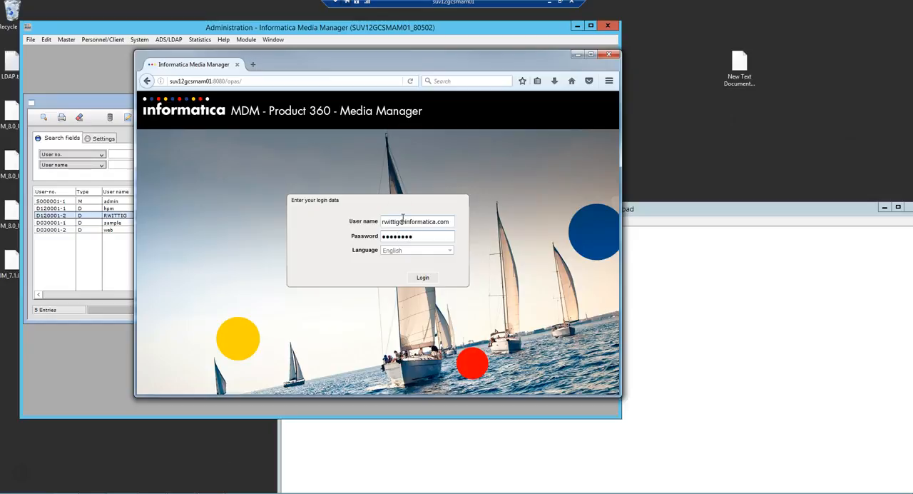
click(423, 283)
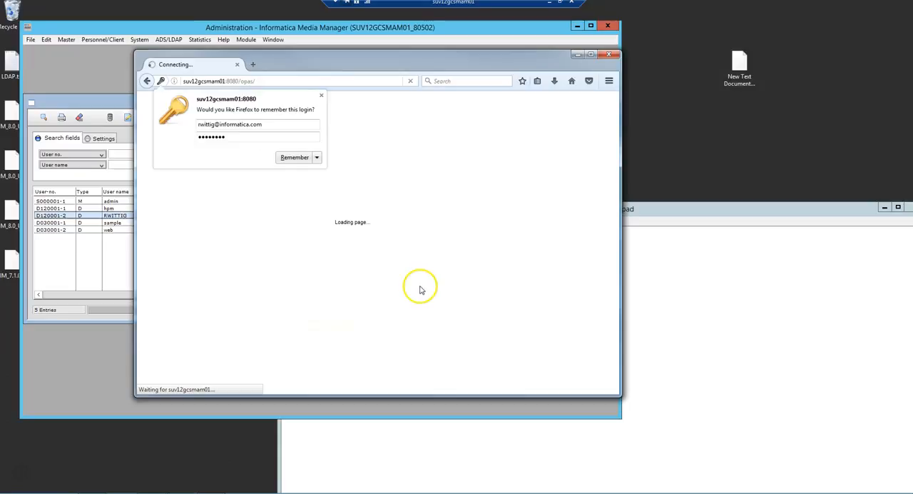
Dismiss Firefox's offer to remember the login and log out of the Media Manager web client
click(320, 97)
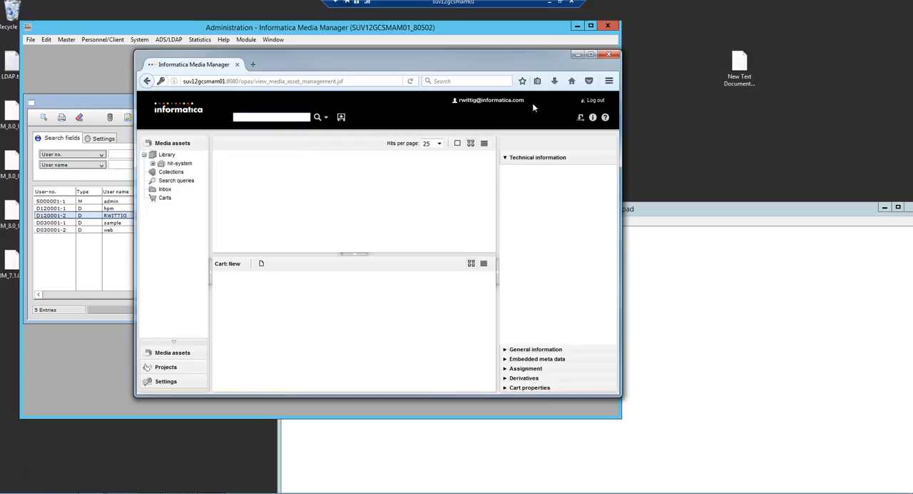
click(593, 102)
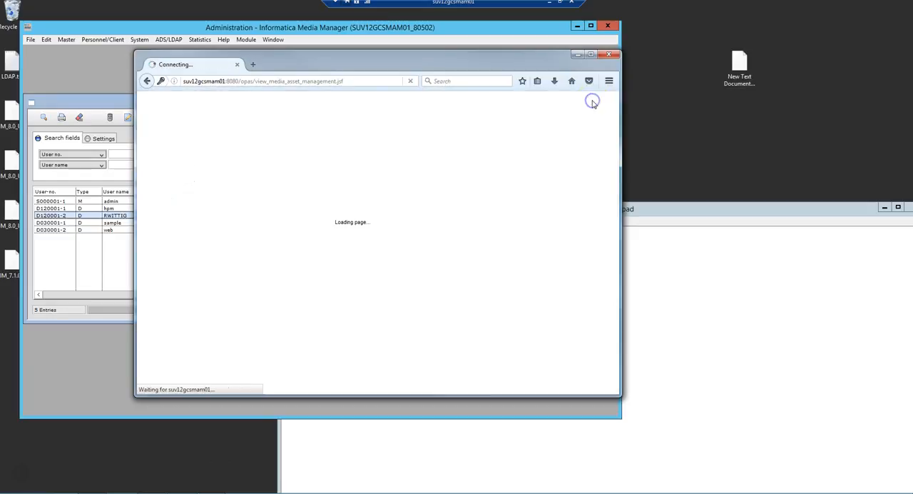